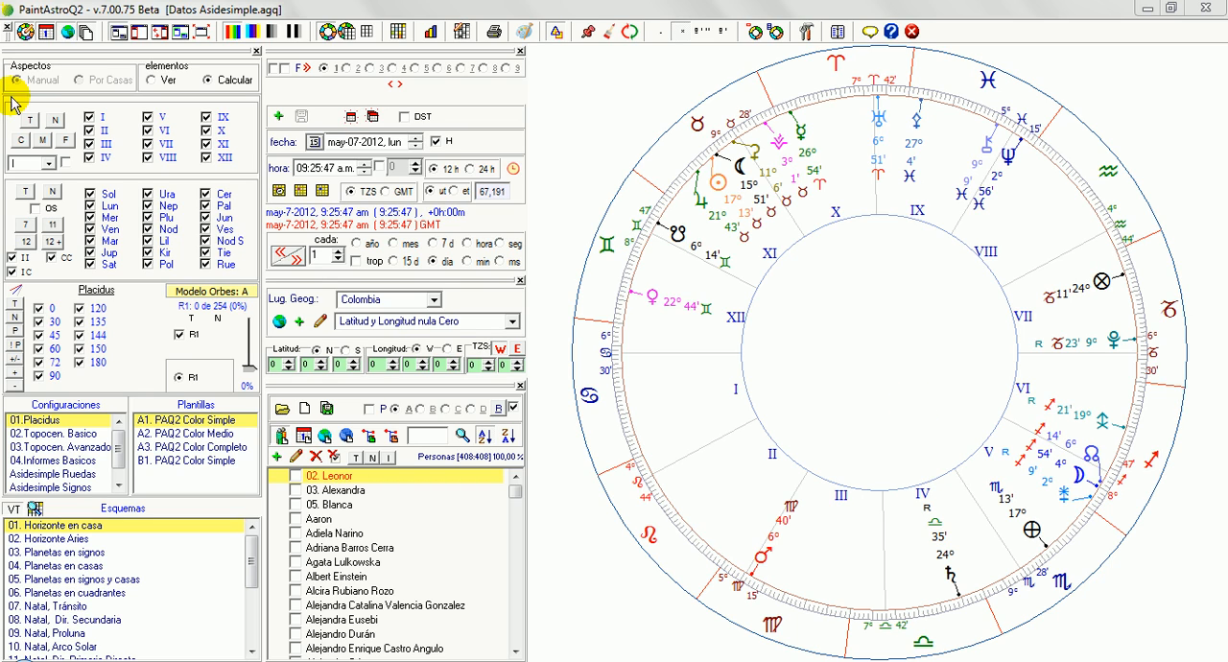
Clear all planets from the calculated elements and re-enable only Sol and Lun
{"action": "left_click", "coordinate": [160, 81]}
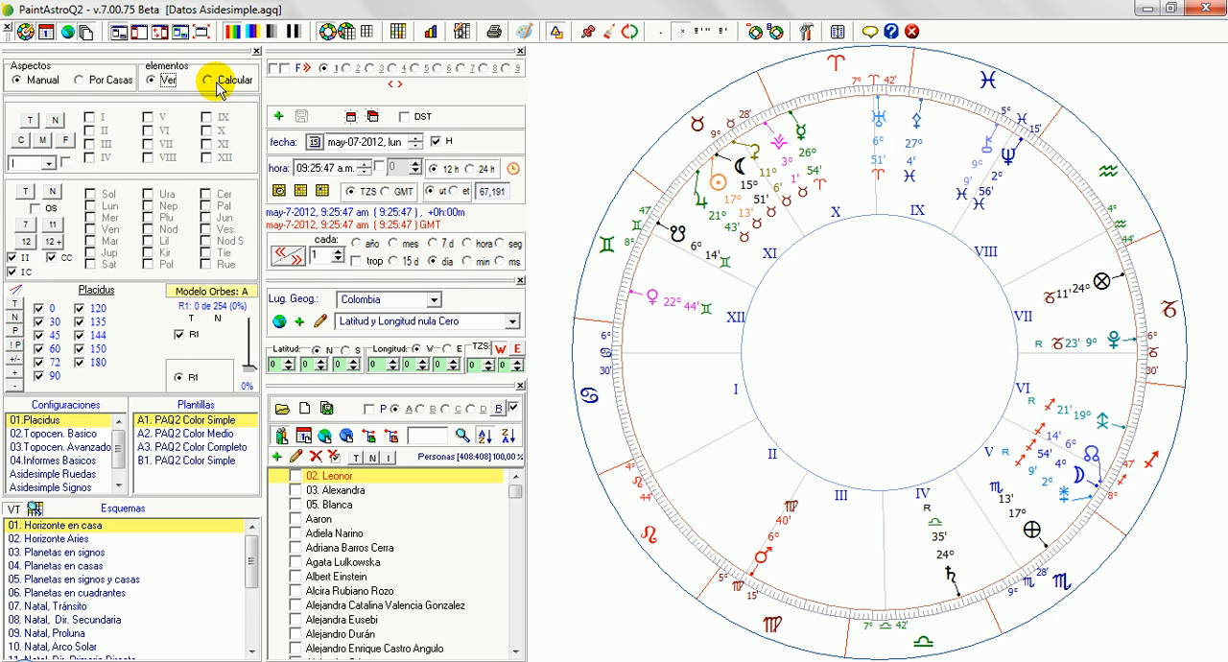
{"action": "left_click", "coordinate": [217, 84]}
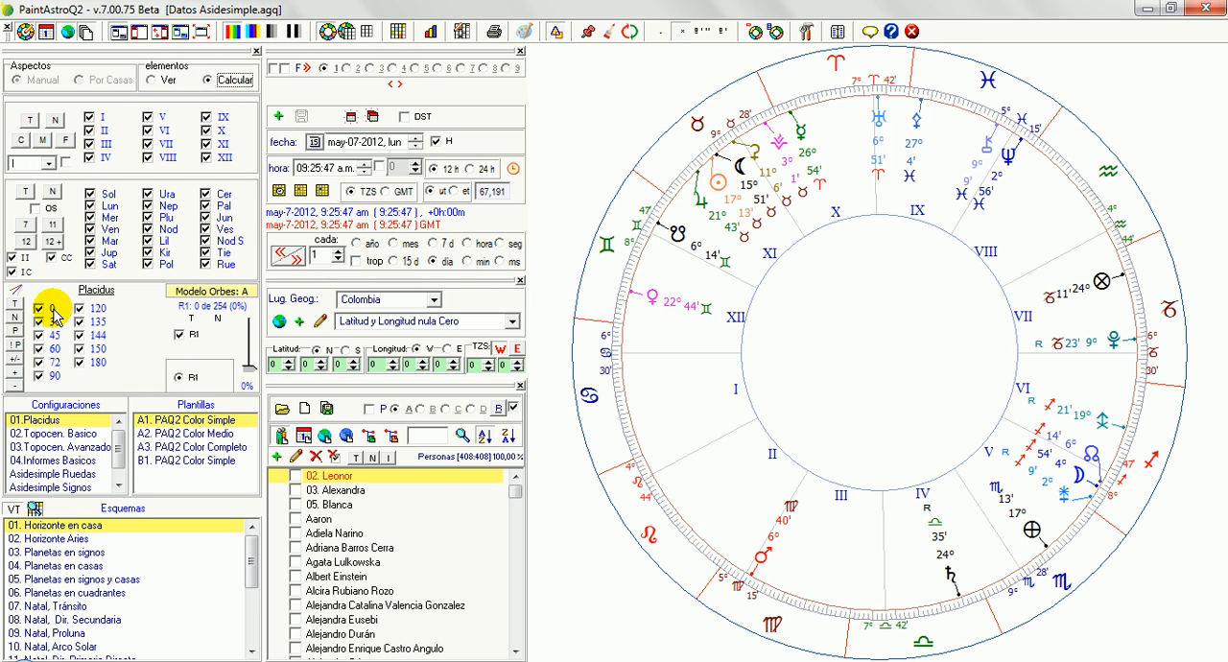
{"action": "left_click", "coordinate": [55, 192]}
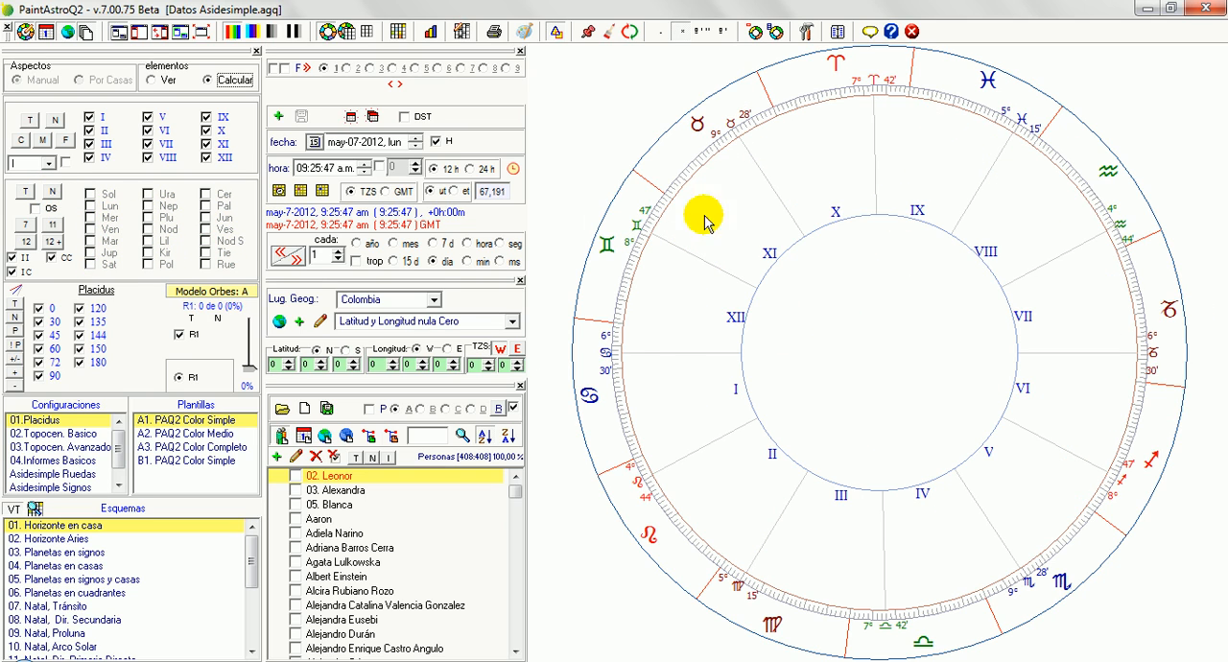
{"action": "left_click", "coordinate": [91, 195]}
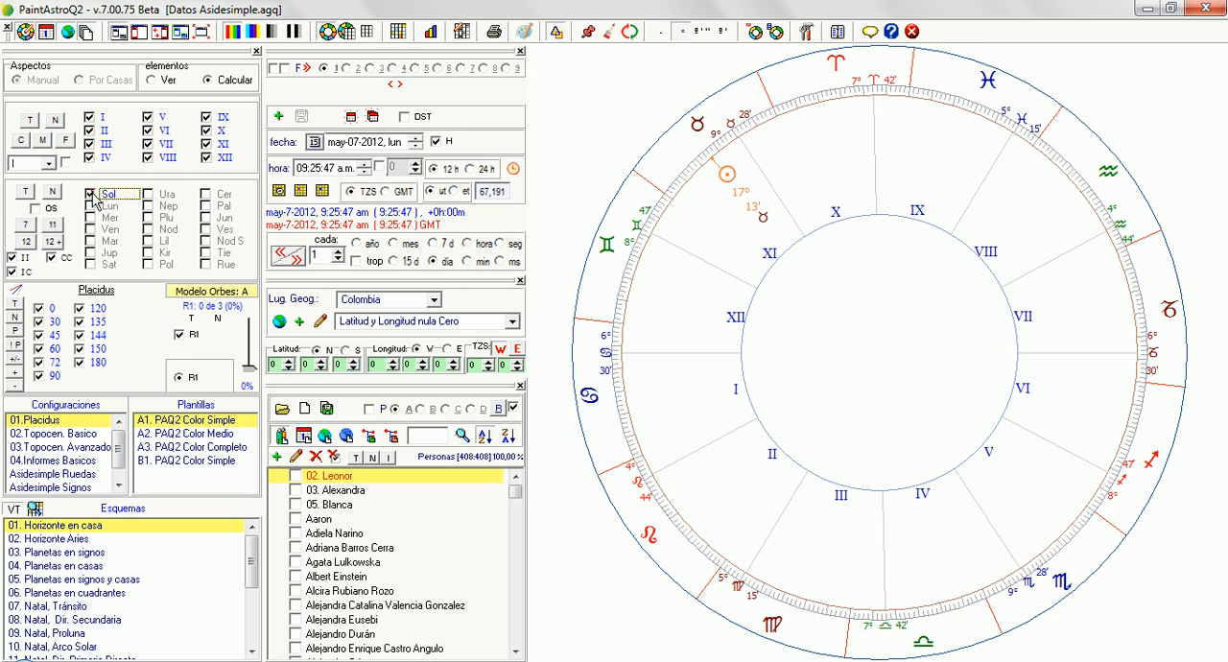
{"action": "left_click", "coordinate": [89, 208]}
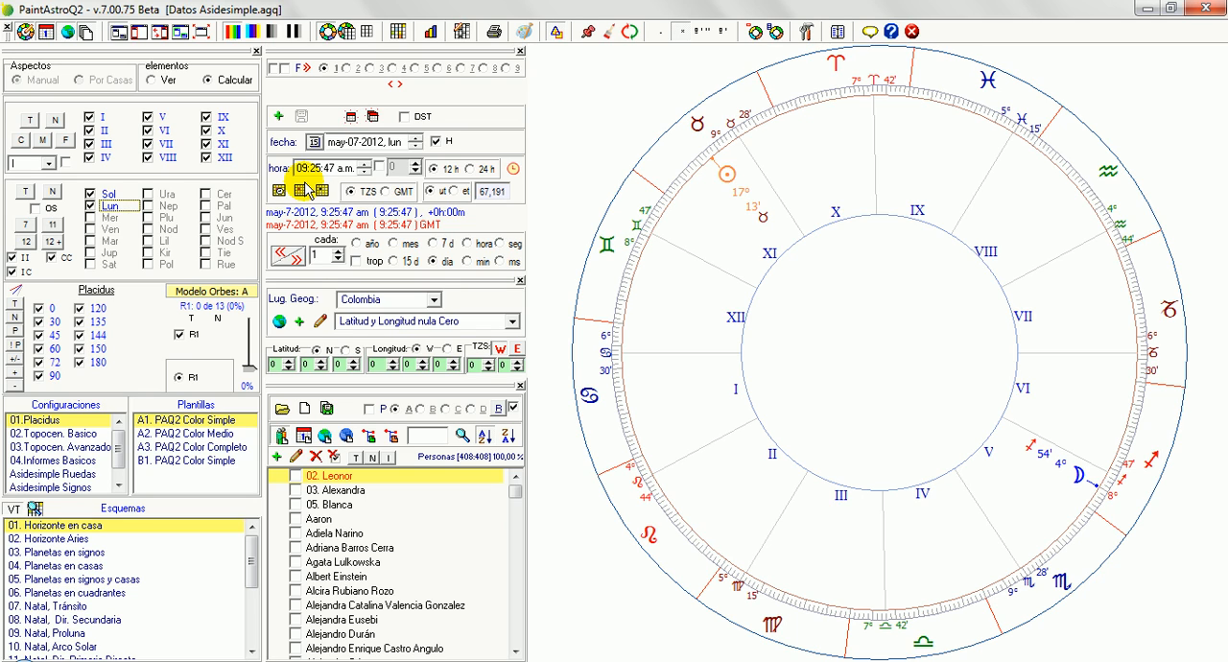
Limit the calculated planets to the 12-planet set and switch the elements to Ver mode
{"action": "left_click", "coordinate": [28, 243]}
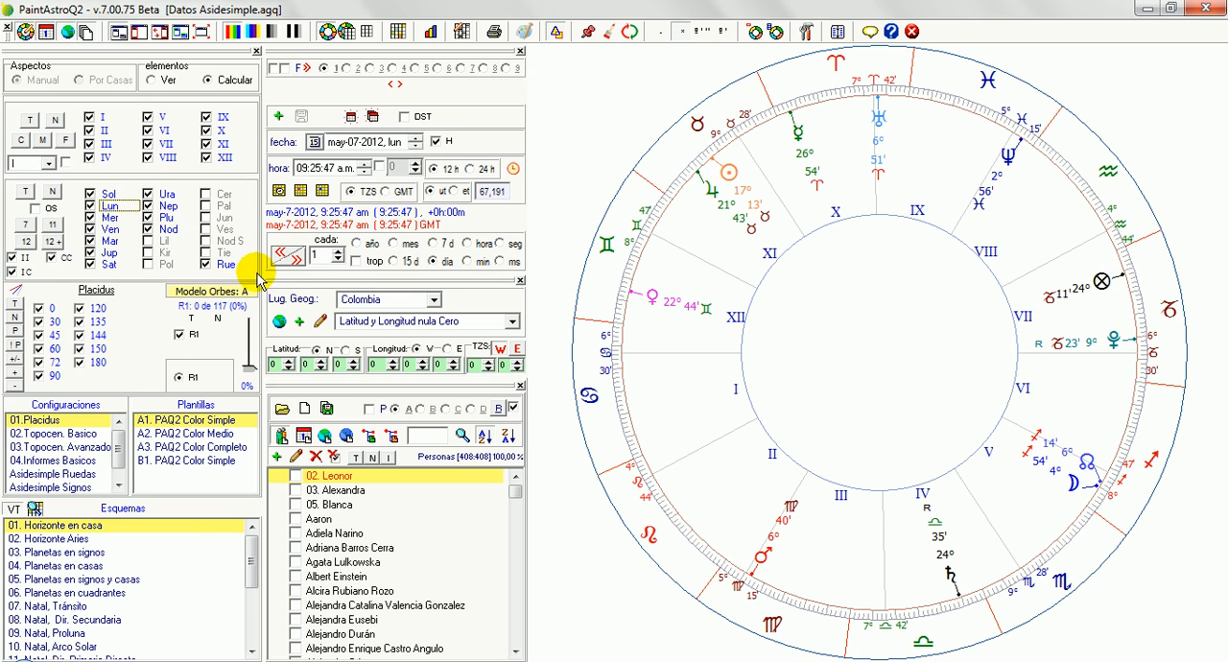
{"action": "left_click", "coordinate": [153, 81]}
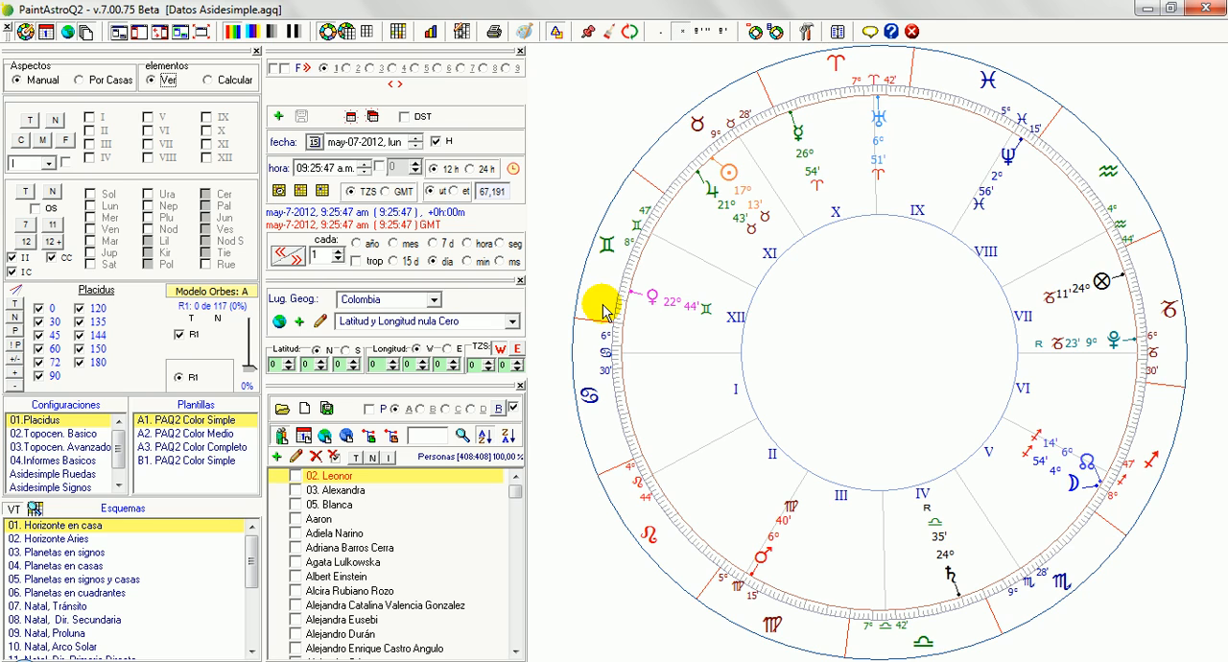
Open the template directory and make Mis Plantillas 01 the active template folder
{"action": "key", "text": "F2"}
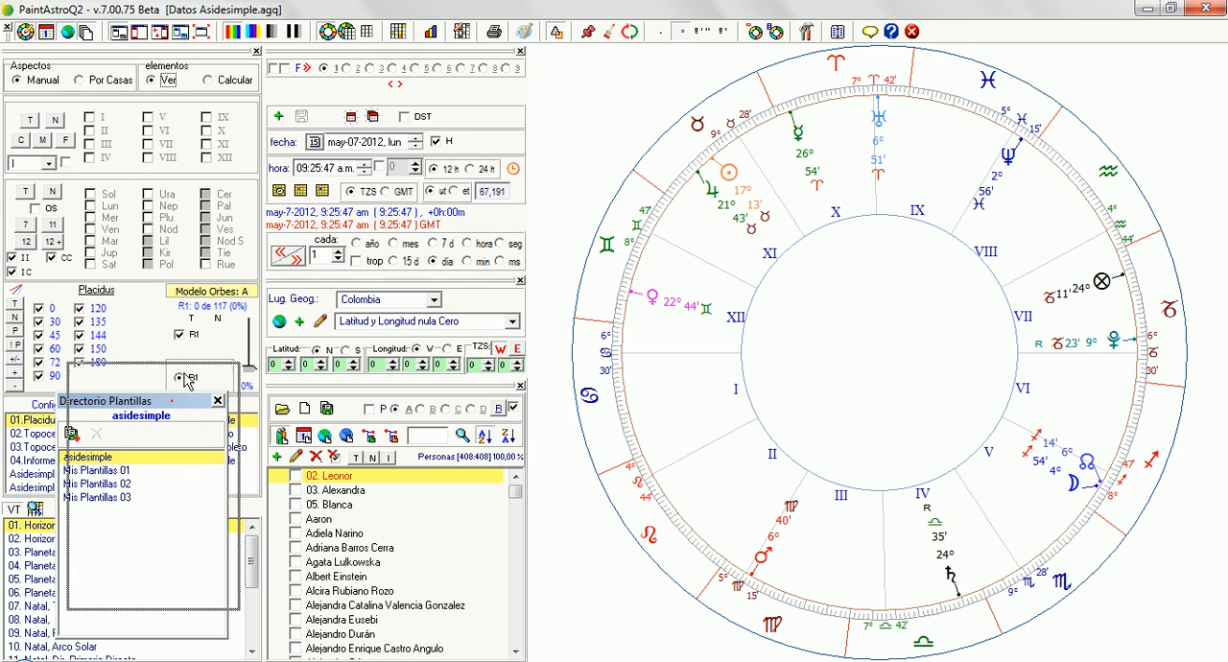
{"action": "left_click_drag", "start_coordinate": [175, 407], "coordinate": [186, 379]}
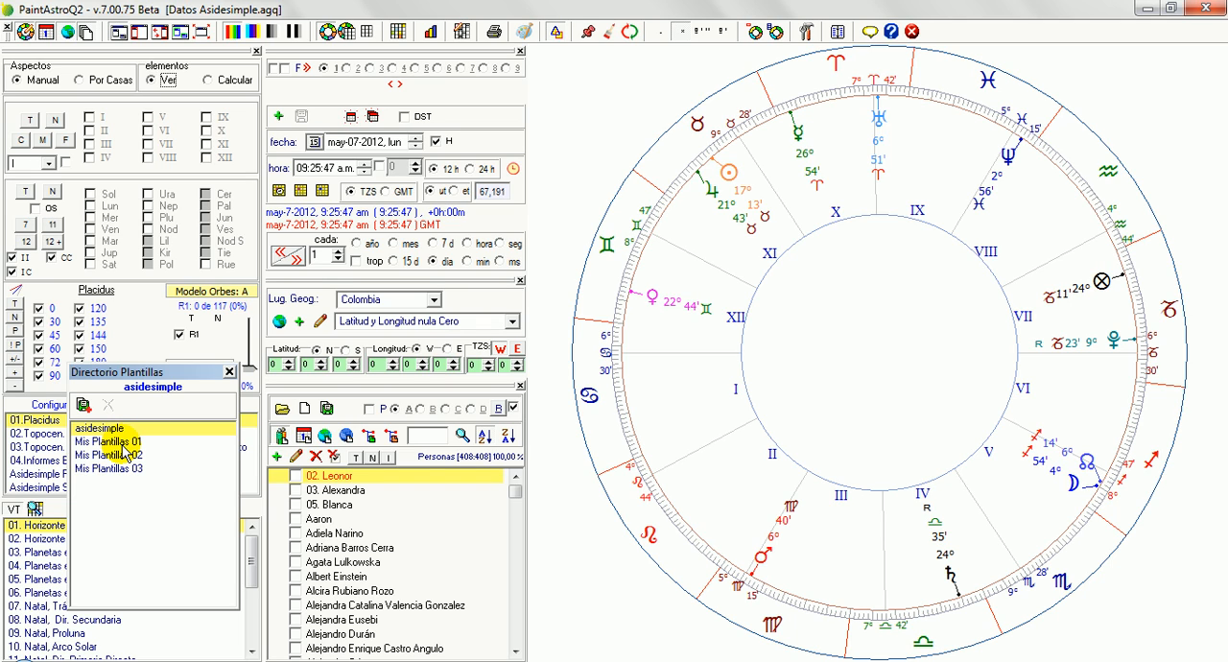
{"action": "left_click", "coordinate": [115, 433]}
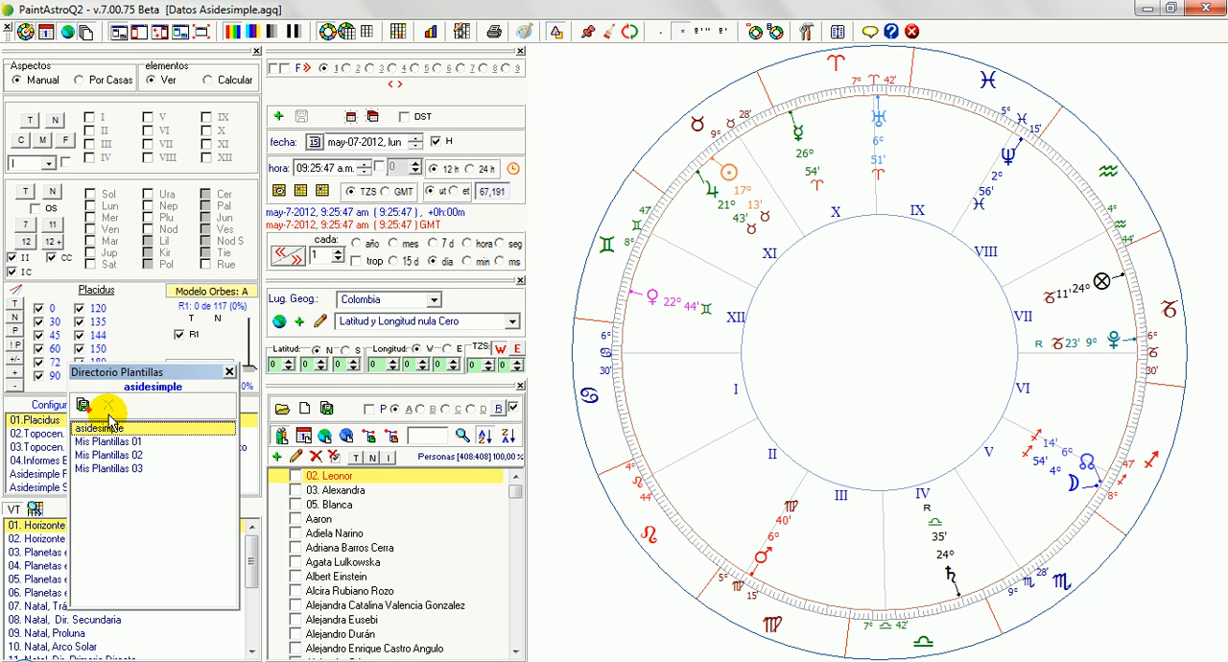
{"action": "left_click", "coordinate": [122, 442]}
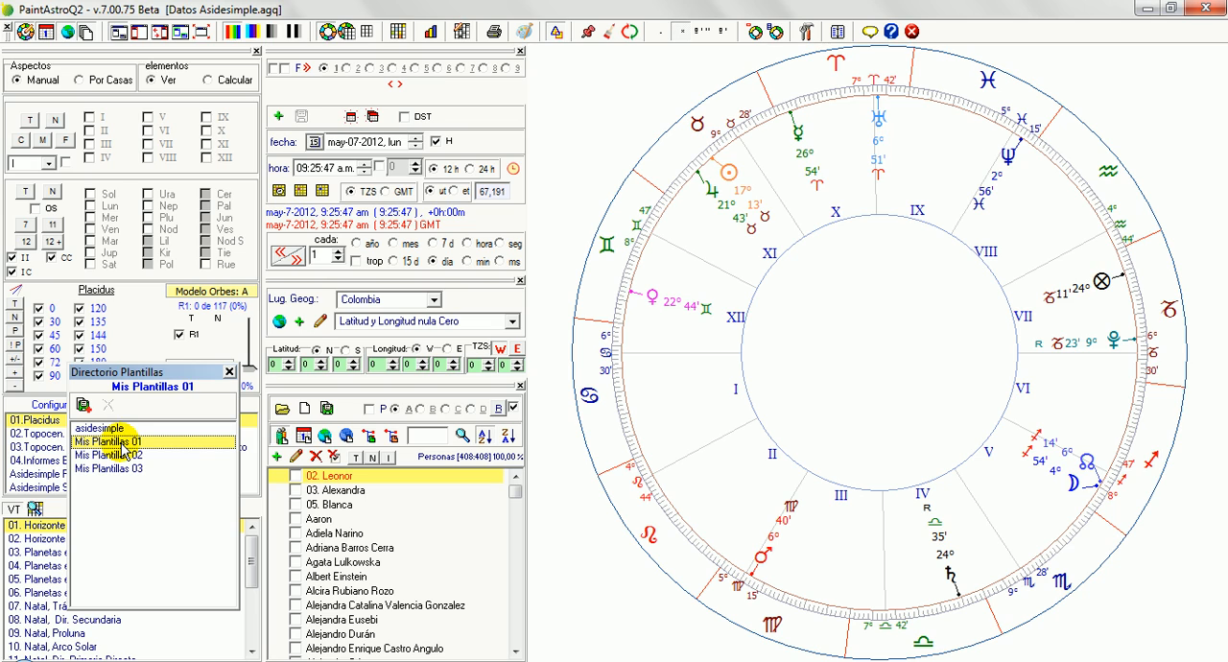
Open the Puntos y Dignidades settings and load the Sistema GR scoring system
{"action": "left_click", "coordinate": [462, 32]}
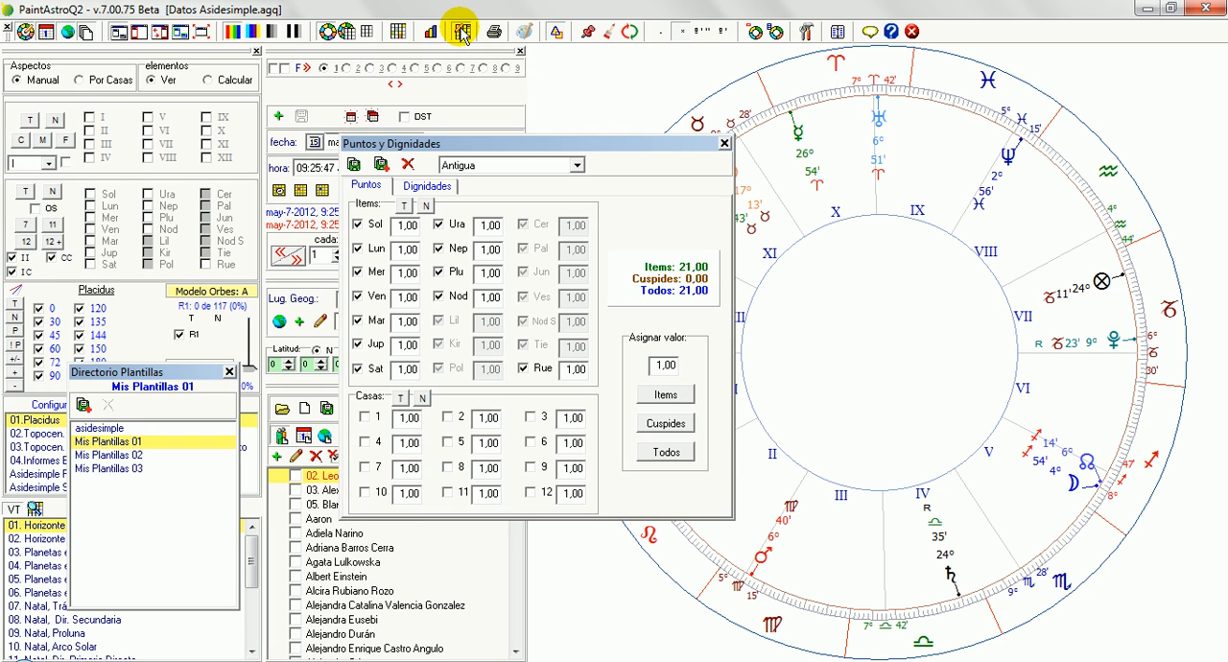
{"action": "left_click", "coordinate": [496, 168]}
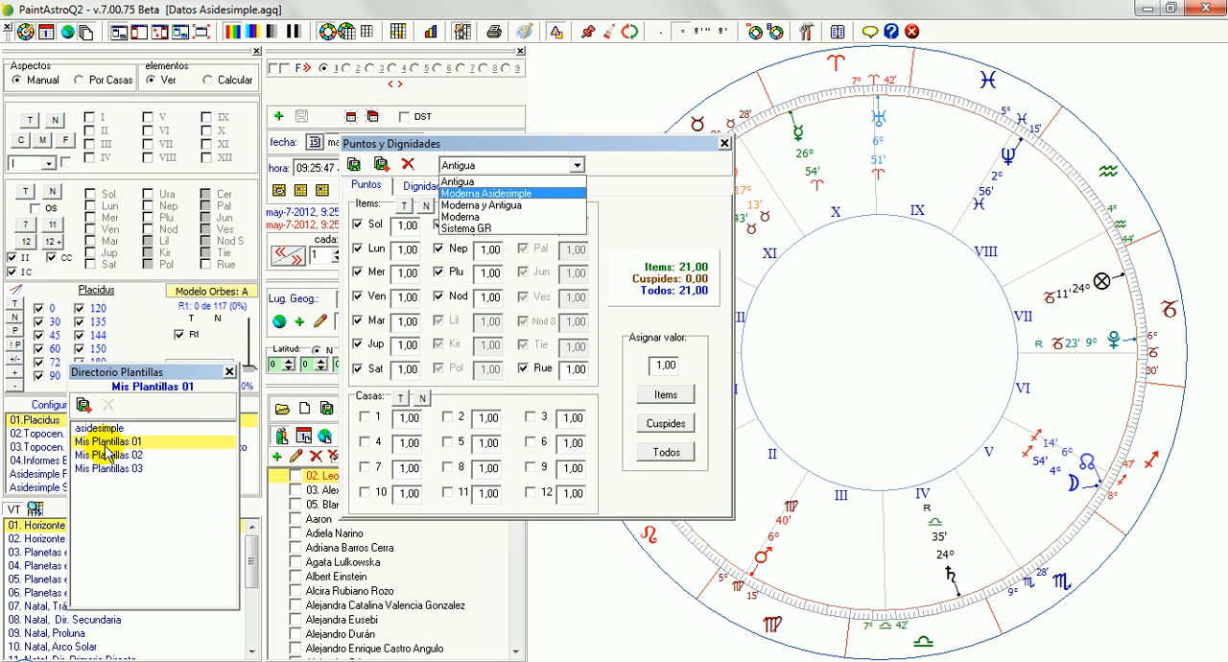
{"action": "left_click", "coordinate": [476, 231]}
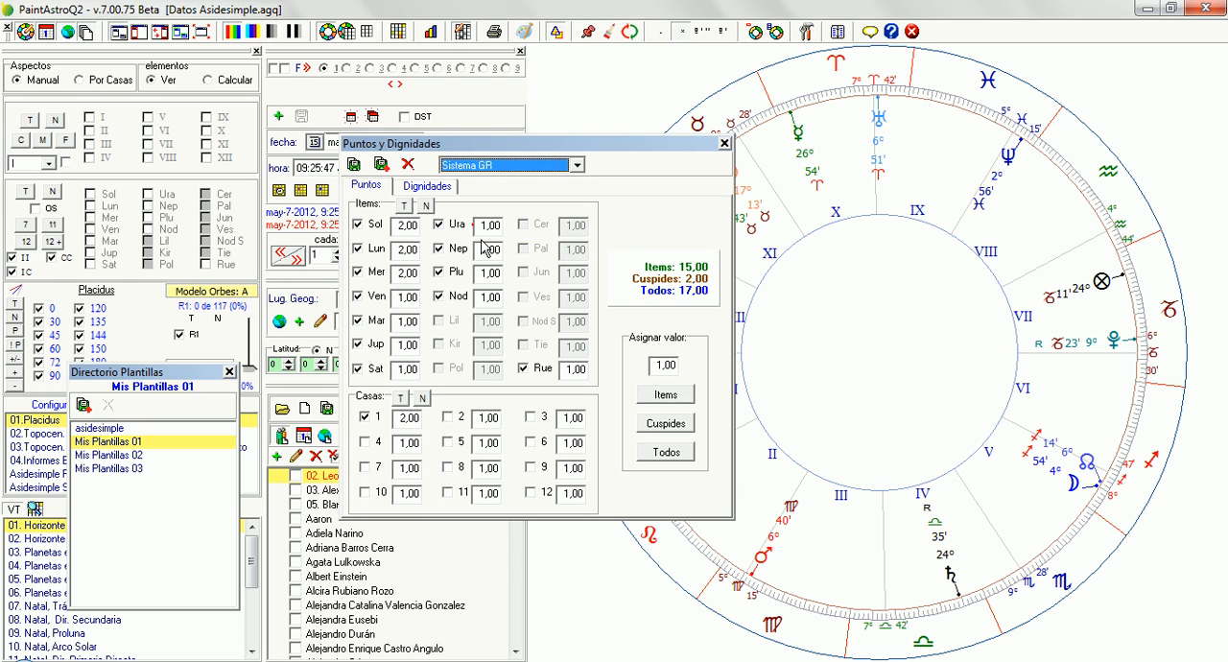
{"action": "left_click", "coordinate": [499, 250]}
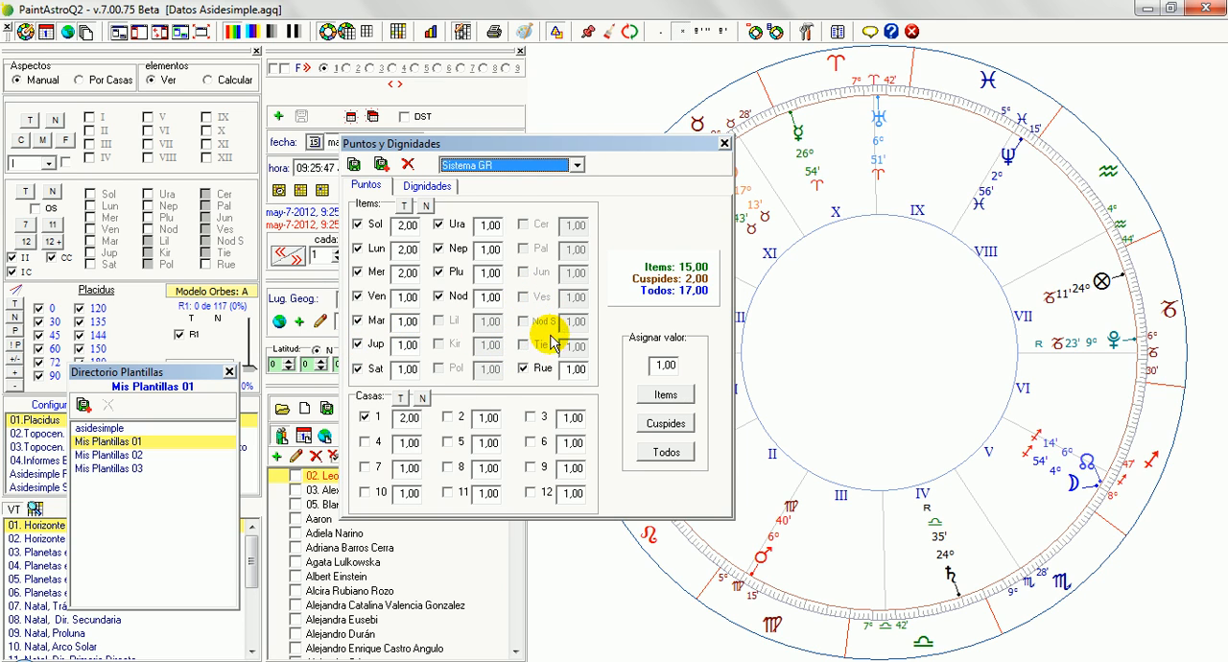
Compare the point values of the Antigua, Moderna Asidesimple and Moderna y Antigua scoring systems
{"action": "left_click", "coordinate": [513, 165]}
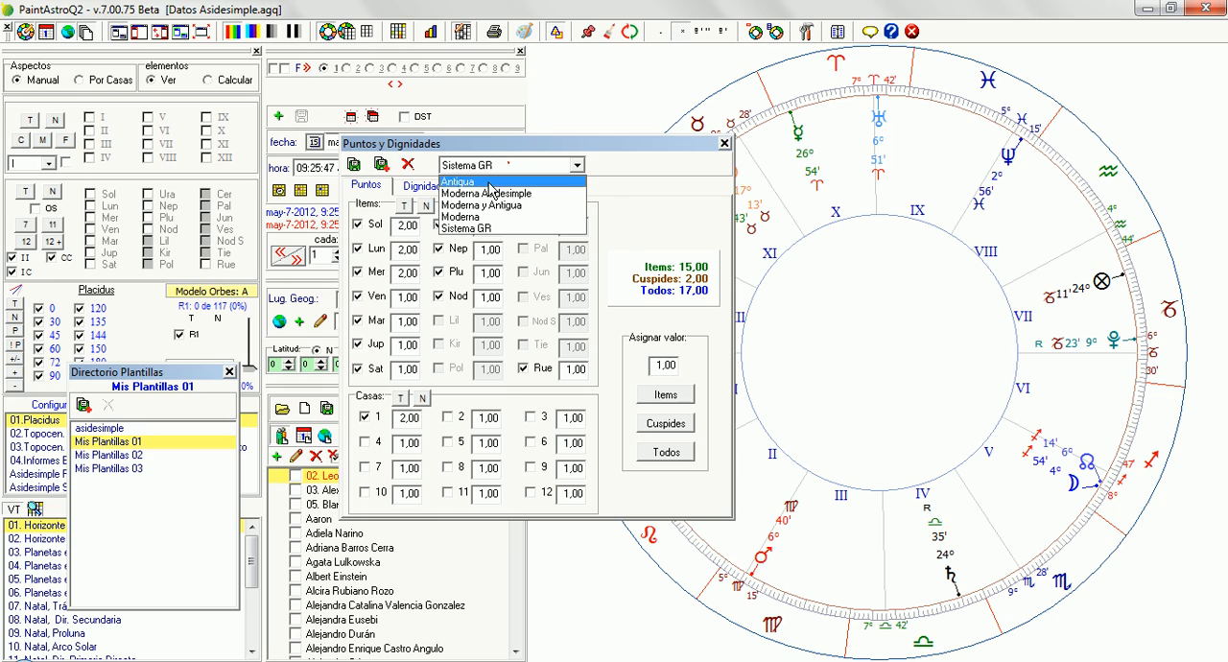
{"action": "left_click", "coordinate": [489, 183]}
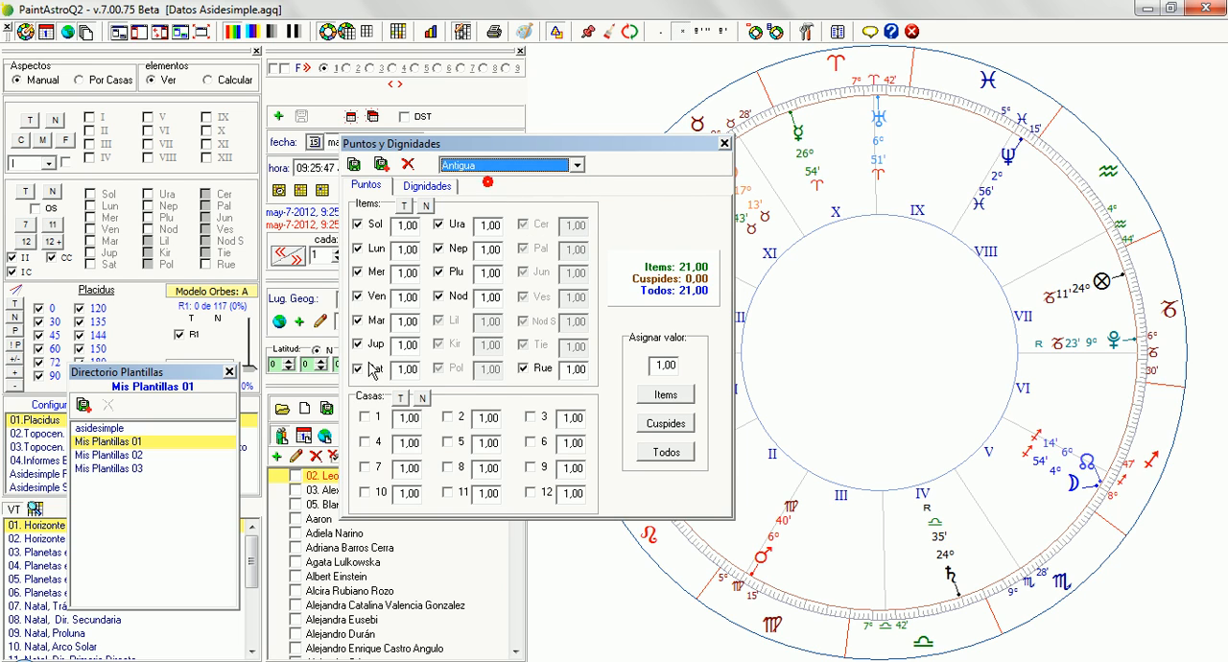
{"action": "left_click", "coordinate": [489, 169]}
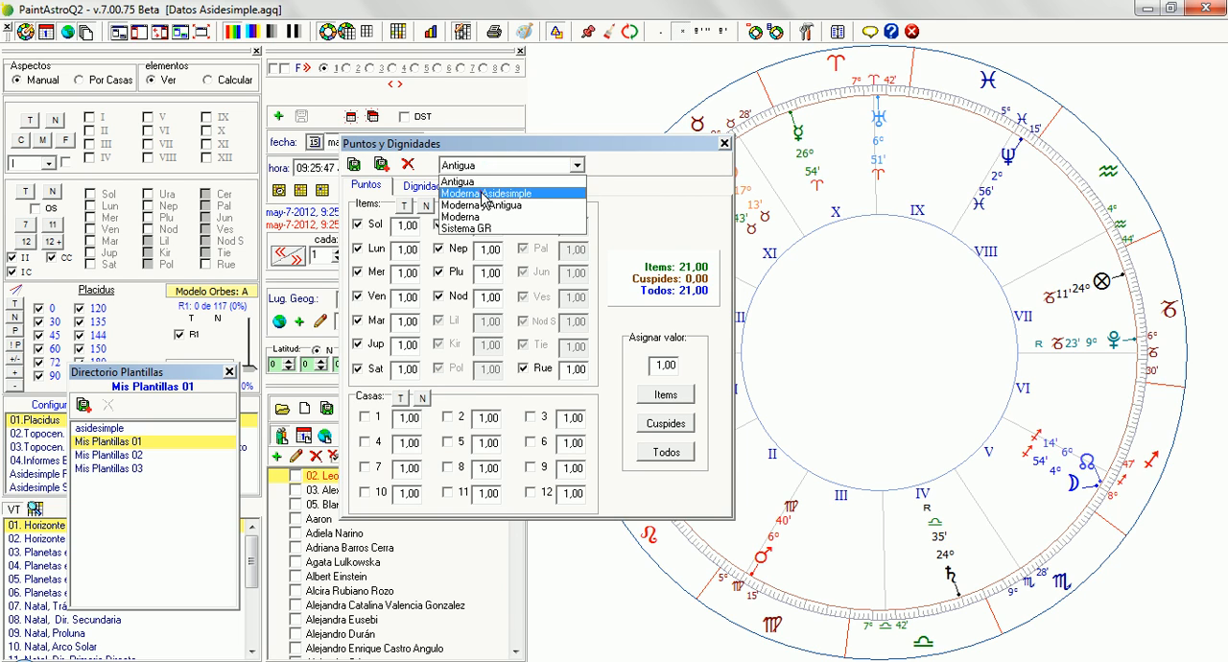
{"action": "left_click", "coordinate": [483, 194]}
{"action": "left_click", "coordinate": [543, 169]}
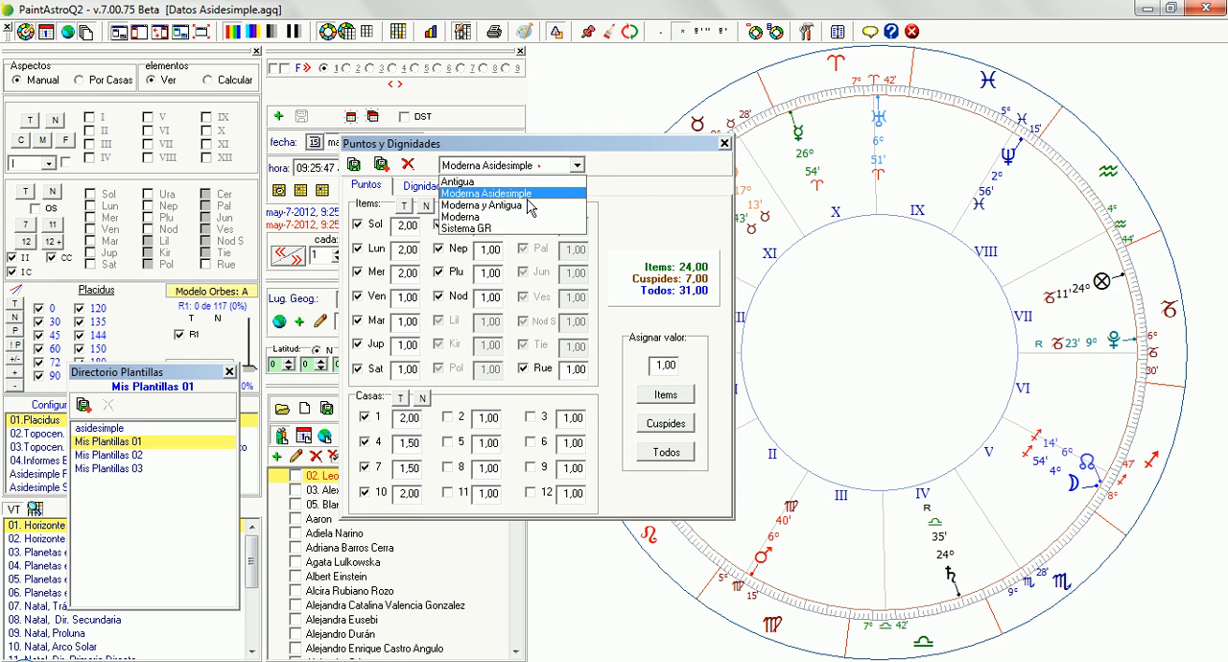
{"action": "left_click", "coordinate": [525, 208]}
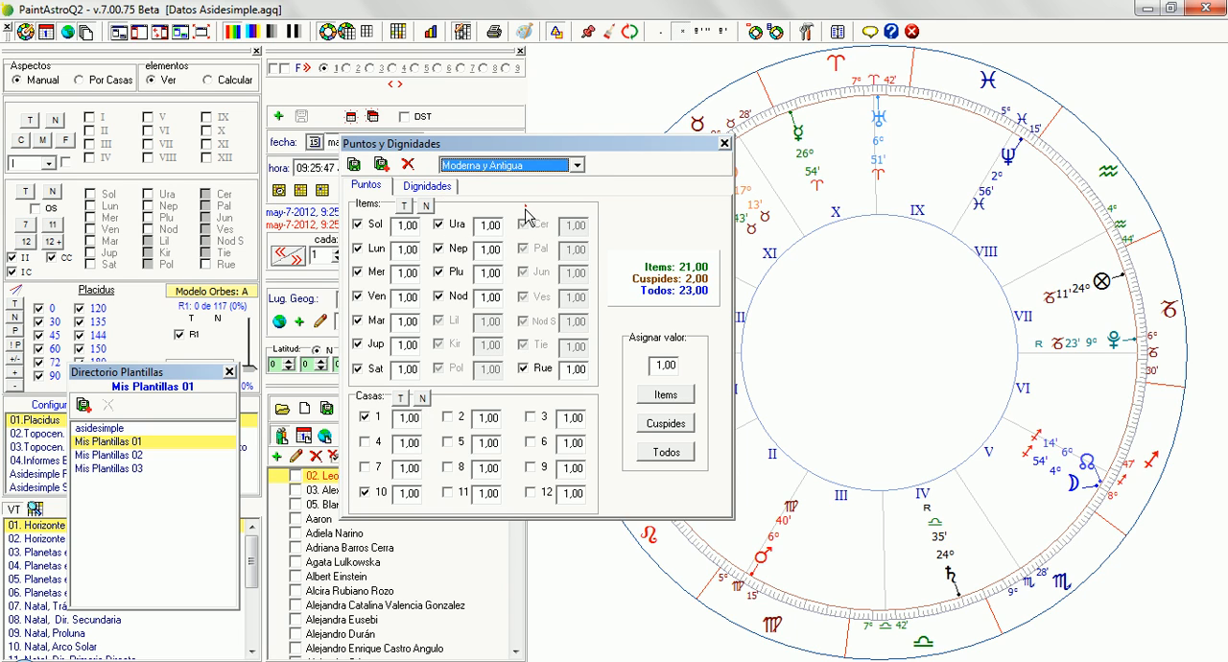
{"action": "left_click", "coordinate": [525, 217]}
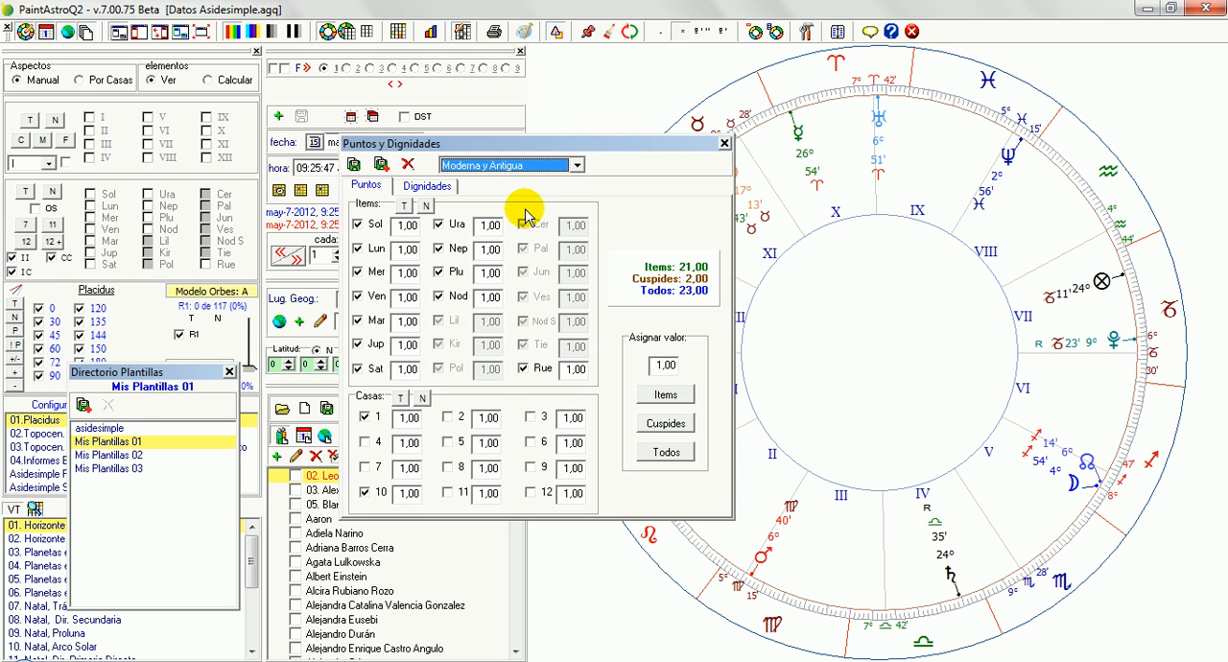
Load the Sistema GR scoring system and try including houses 4 and 7 in its points
{"action": "left_click", "coordinate": [482, 165]}
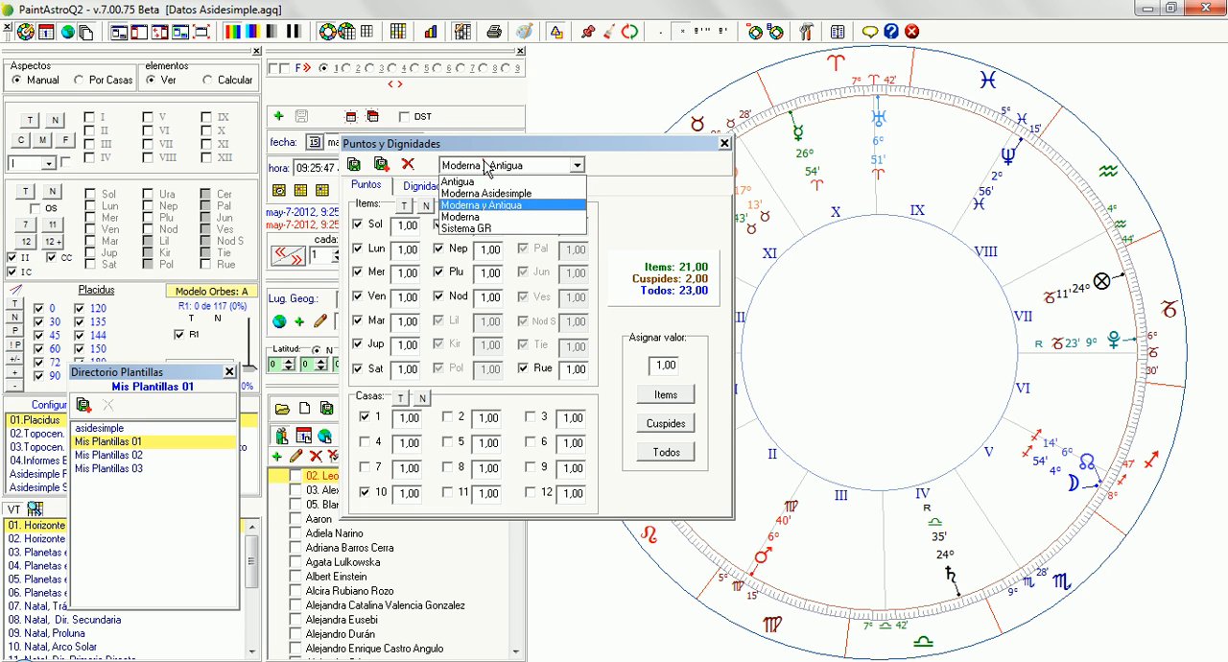
{"action": "left_click", "coordinate": [485, 228]}
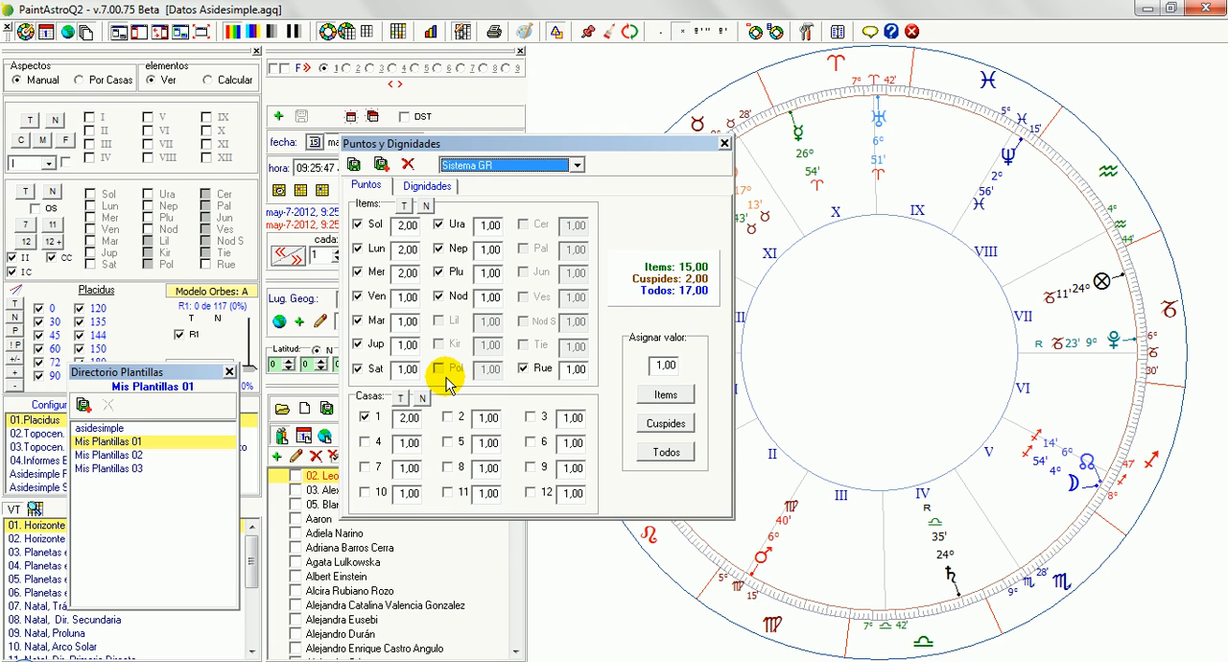
{"action": "left_click", "coordinate": [365, 445]}
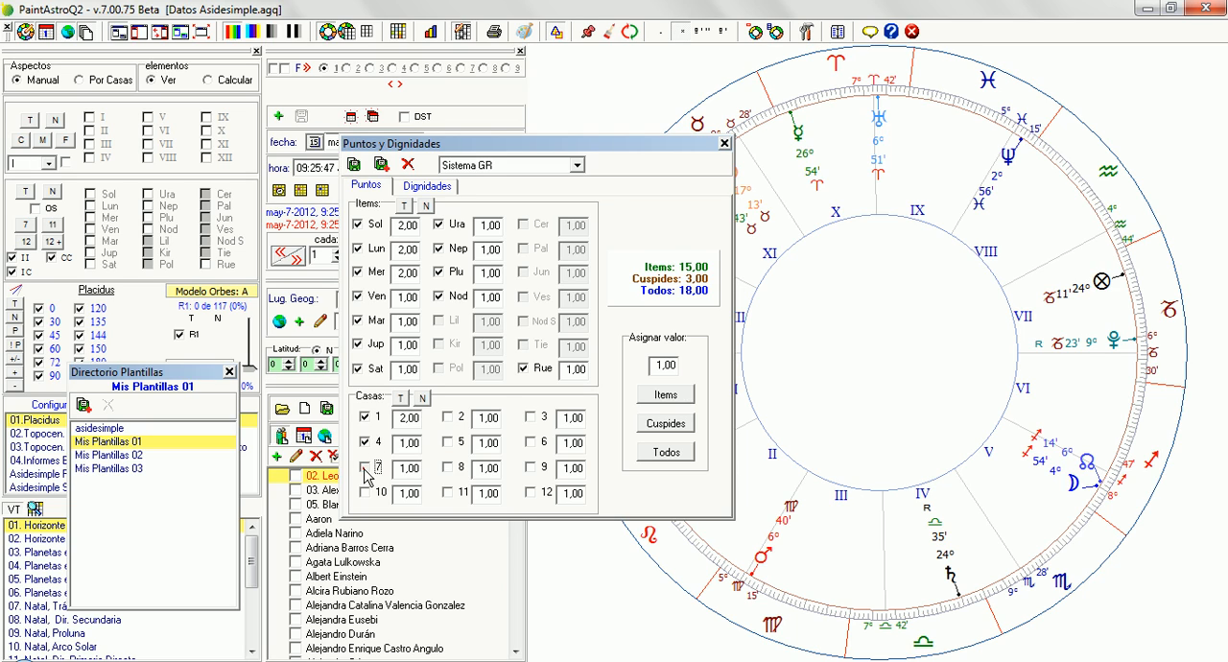
{"action": "left_click", "coordinate": [365, 469]}
{"action": "left_click", "coordinate": [365, 444]}
Review the Moderna Asidesimple scoring system, and delete the Antigua scoring system
{"action": "left_click", "coordinate": [516, 170]}
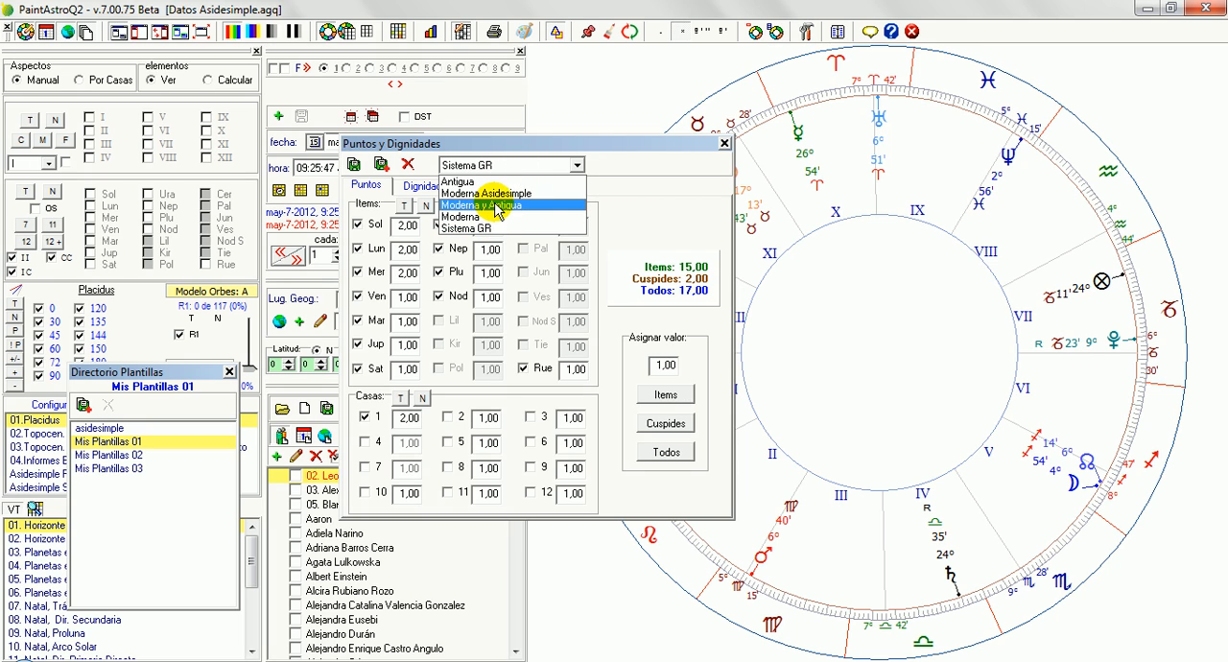
{"action": "left_click", "coordinate": [489, 193]}
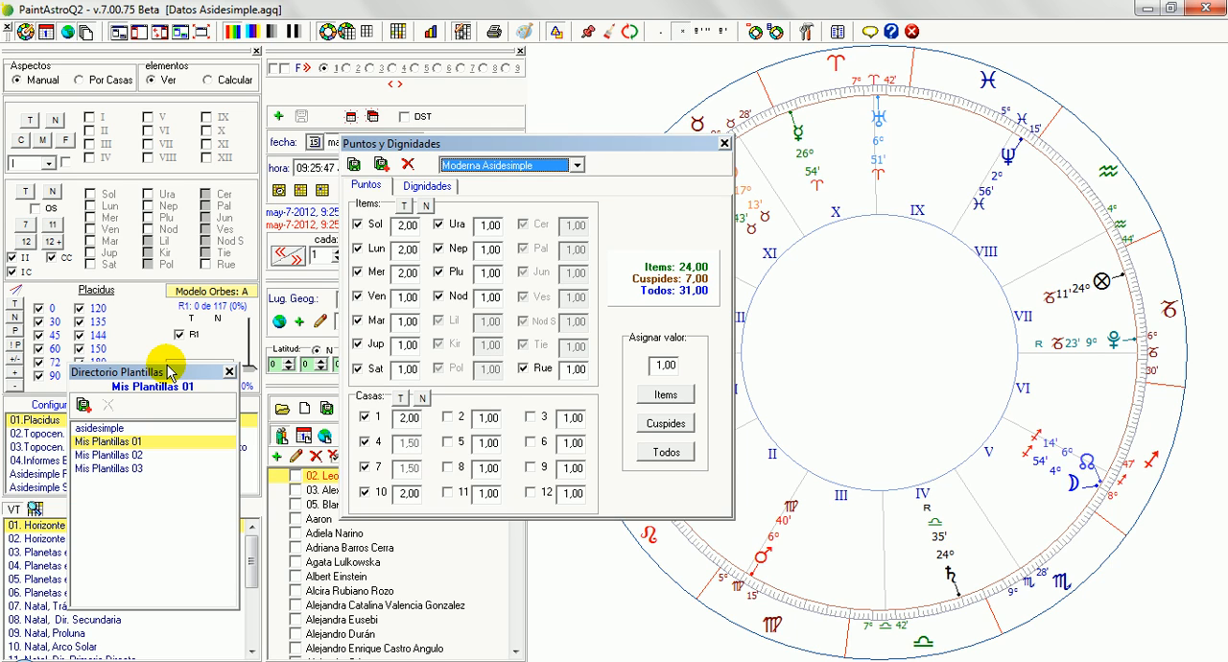
{"action": "left_click", "coordinate": [534, 171]}
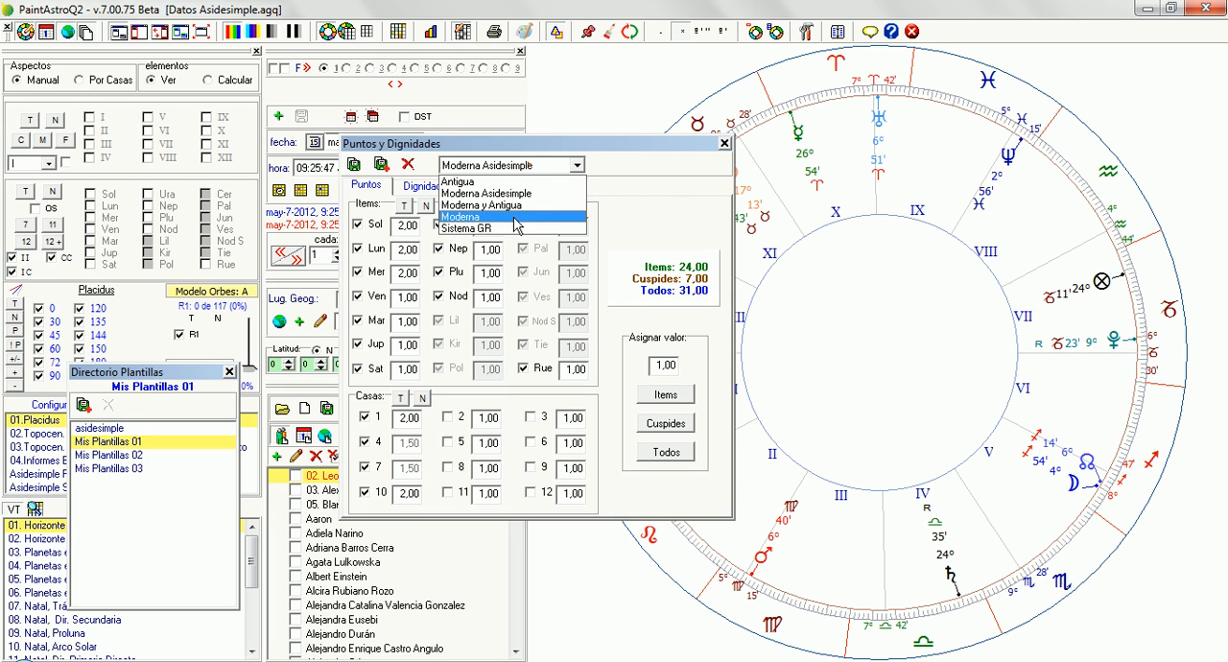
{"action": "left_click", "coordinate": [481, 183]}
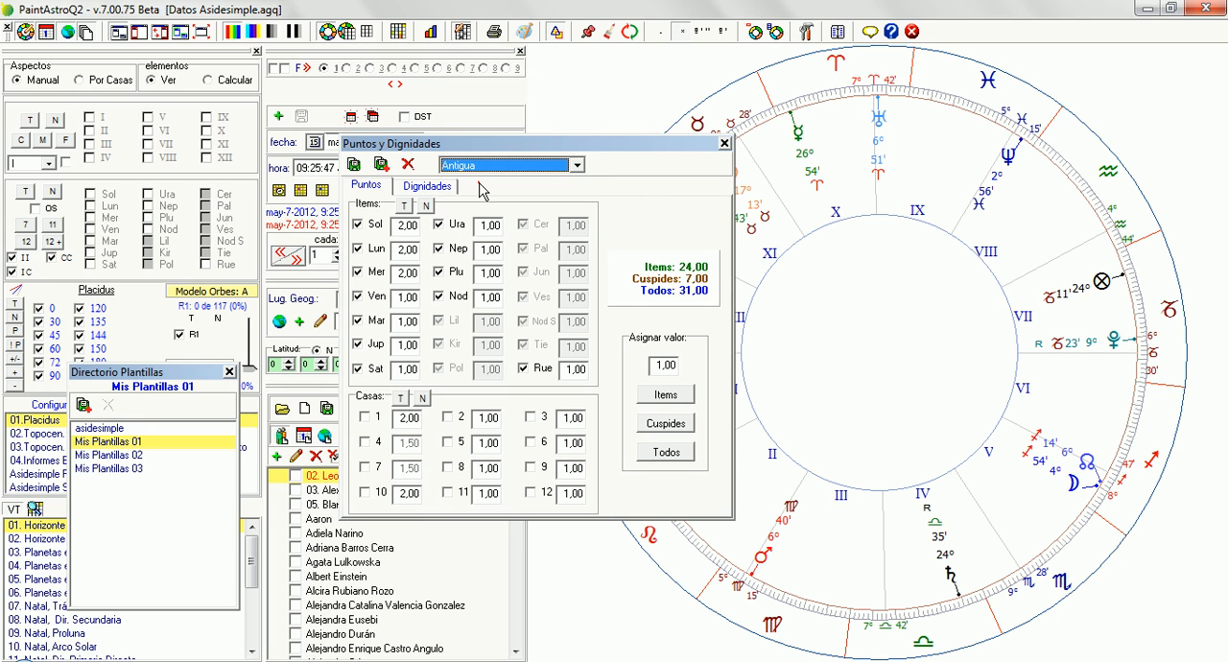
{"action": "left_click", "coordinate": [408, 164]}
{"action": "left_click", "coordinate": [528, 367]}
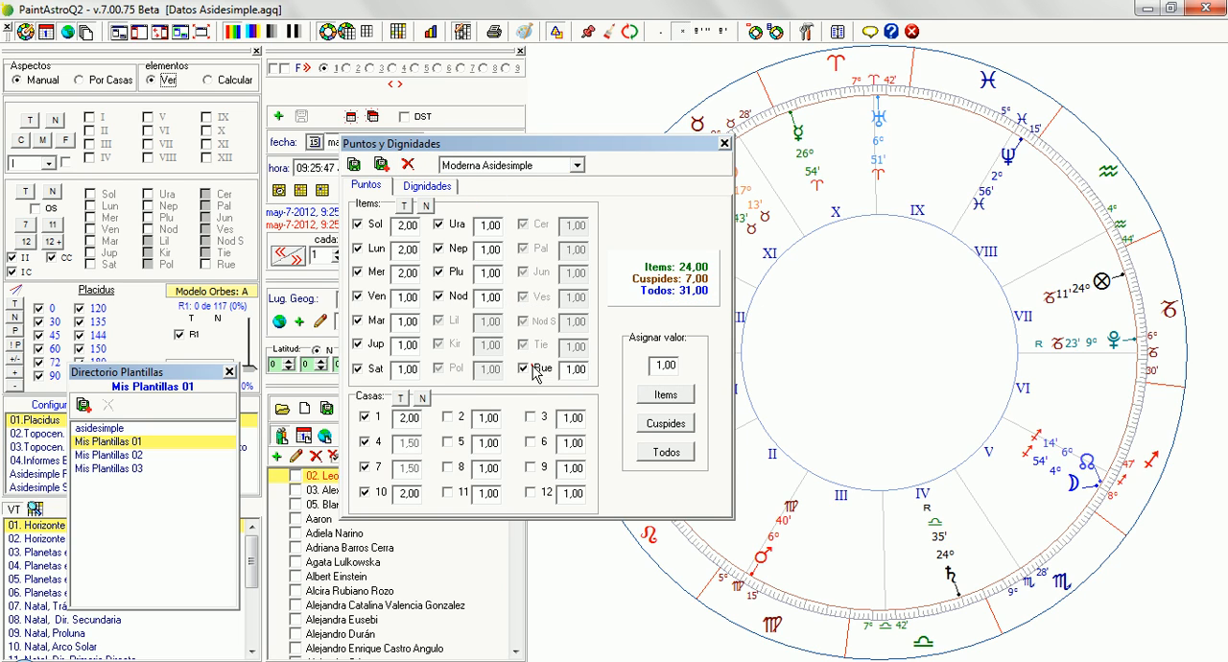
Delete the Moderna y Antigua scoring system from Puntos y Dignidades
{"action": "left_click", "coordinate": [485, 166]}
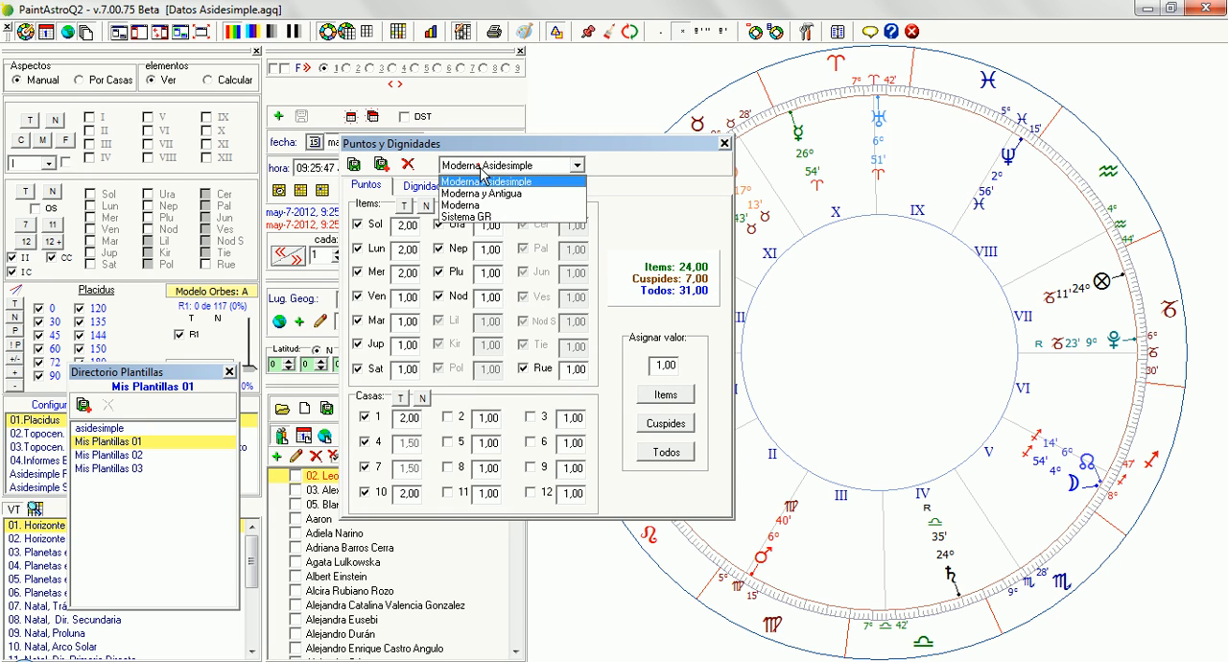
{"action": "left_click", "coordinate": [485, 194]}
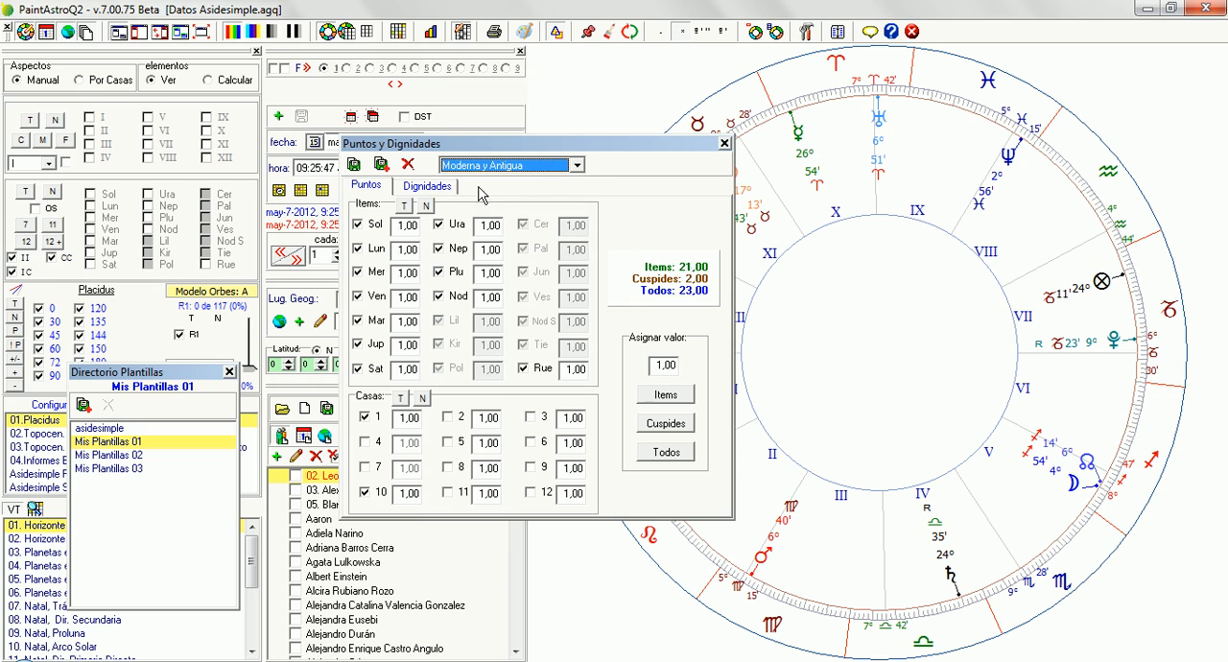
{"action": "left_click", "coordinate": [408, 165]}
{"action": "left_click", "coordinate": [523, 373]}
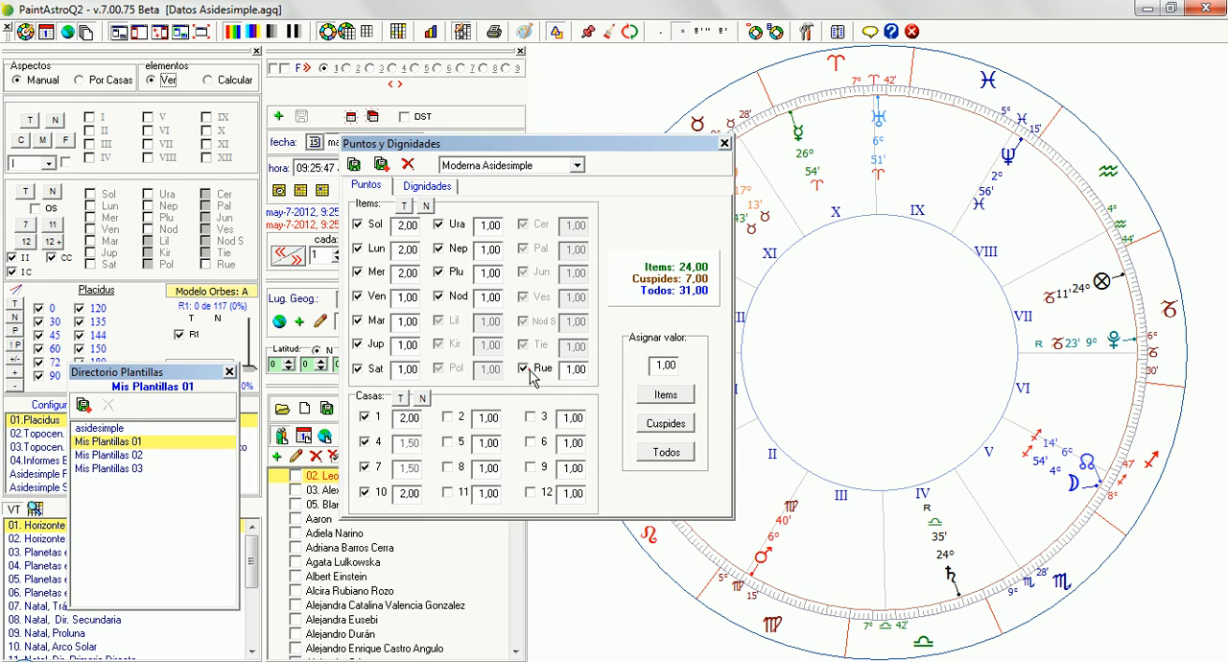
Delete the Moderna scoring system from Puntos y Dignidades
{"action": "left_click", "coordinate": [485, 167]}
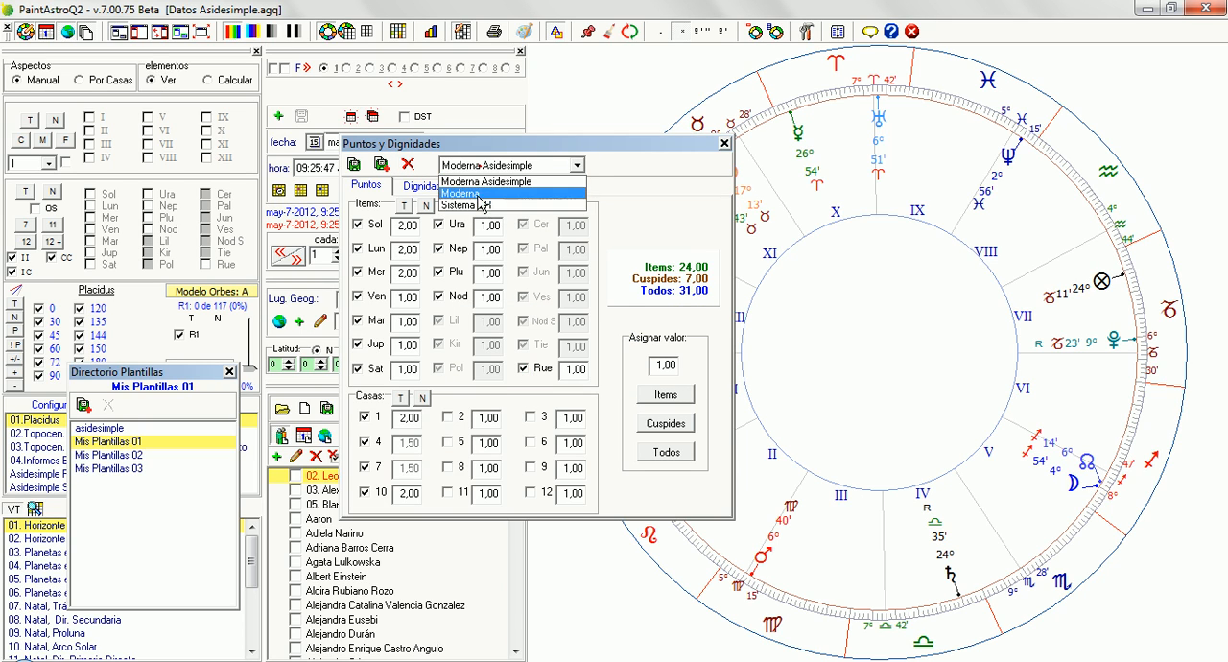
{"action": "left_click", "coordinate": [480, 195]}
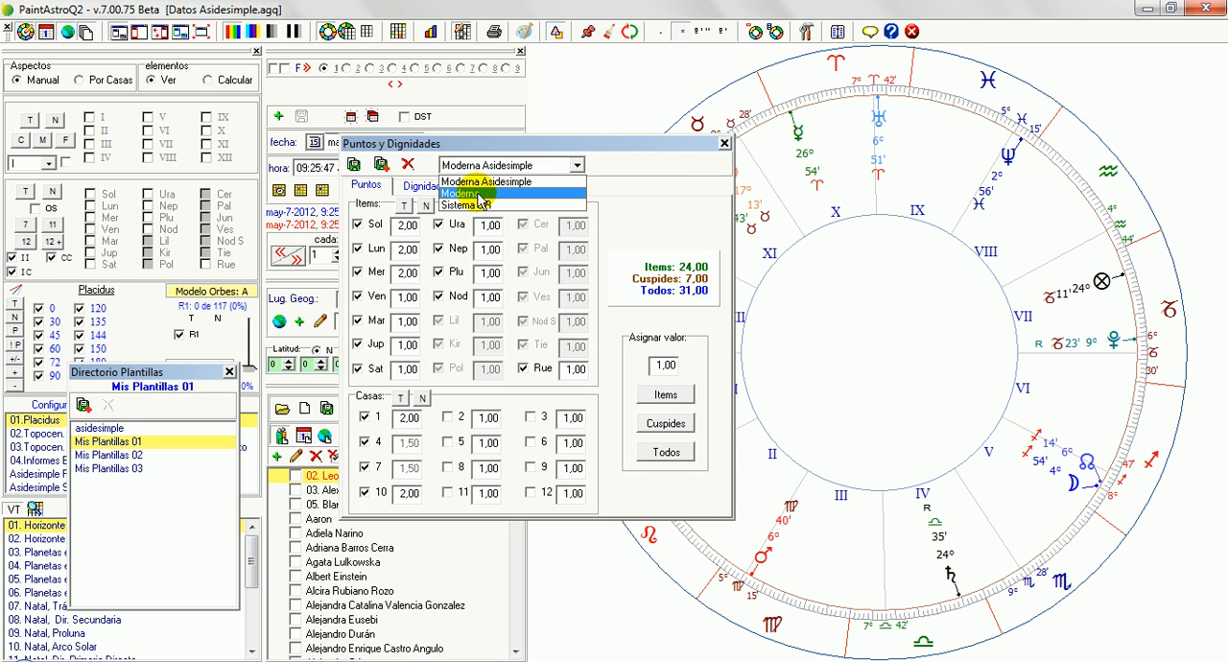
{"action": "left_click", "coordinate": [408, 164]}
{"action": "left_click", "coordinate": [547, 372]}
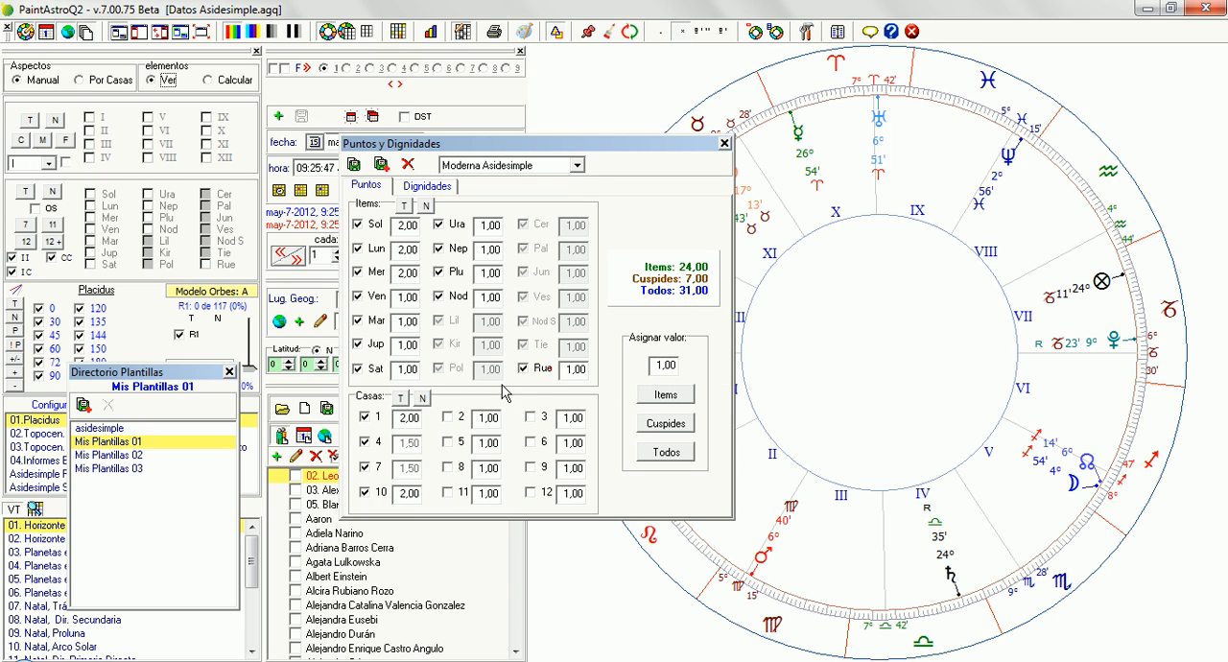
Compare the point values of the remaining Sistema GR and Moderna Asidesimple scoring systems
{"action": "left_click", "coordinate": [518, 167]}
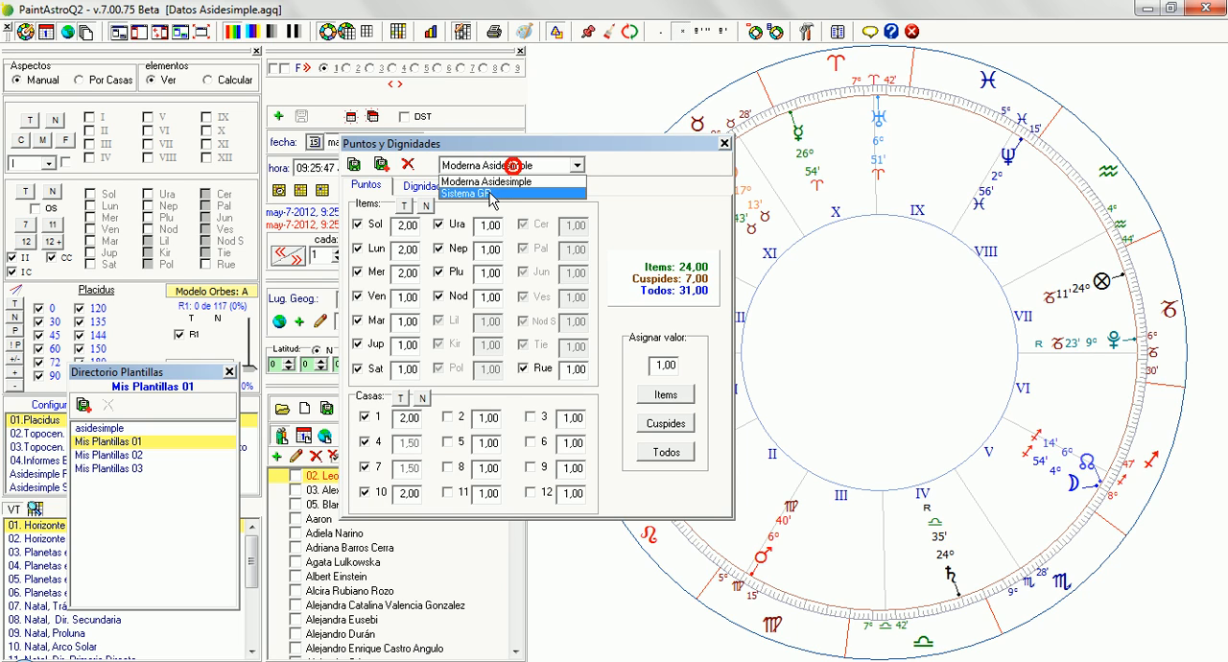
{"action": "left_click", "coordinate": [488, 193]}
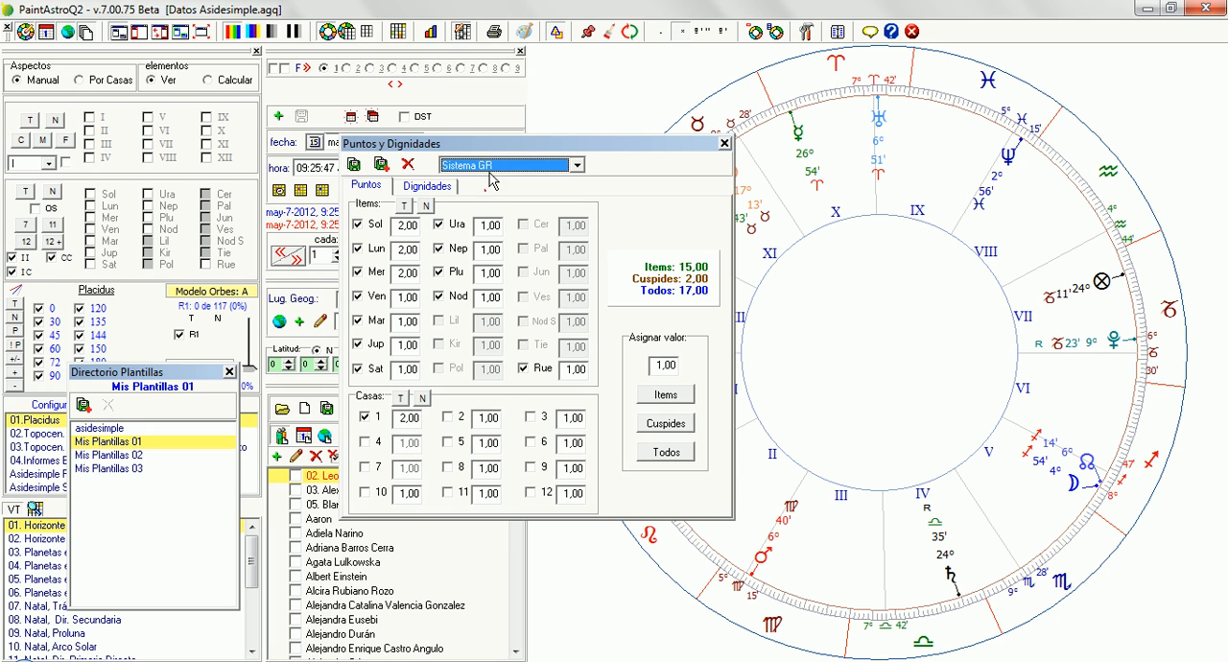
{"action": "left_click", "coordinate": [499, 166]}
{"action": "left_click", "coordinate": [495, 178]}
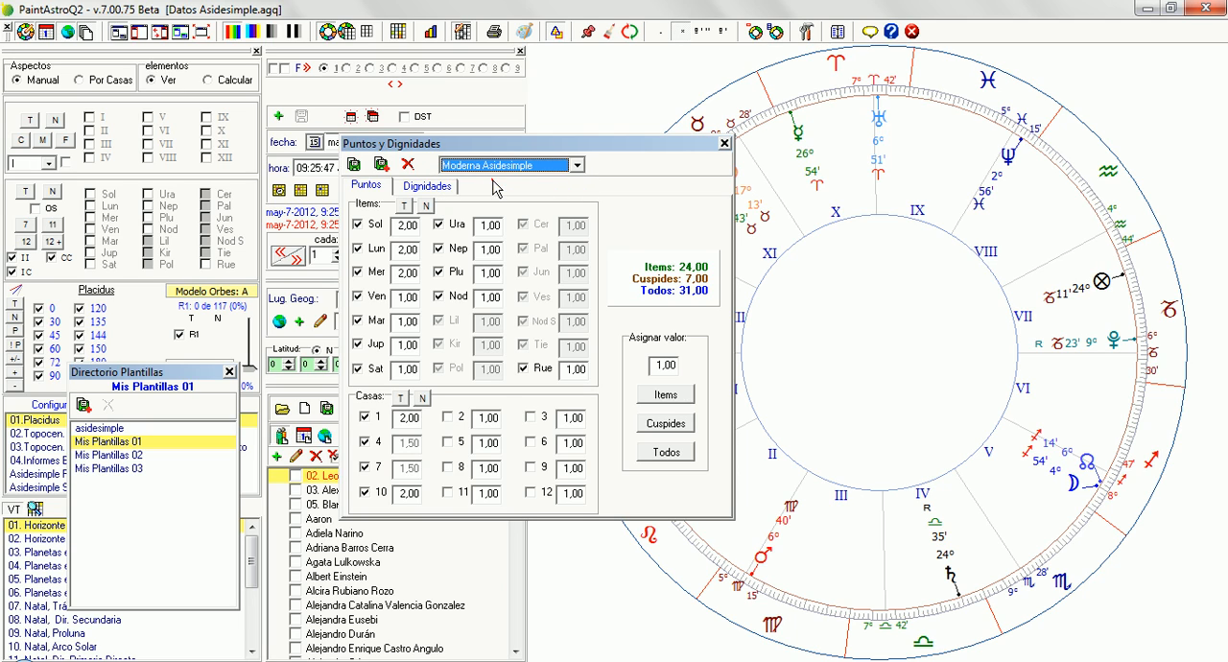
Switch the template directory to asidesimple and check which scoring systems it offers
{"action": "left_click", "coordinate": [102, 430]}
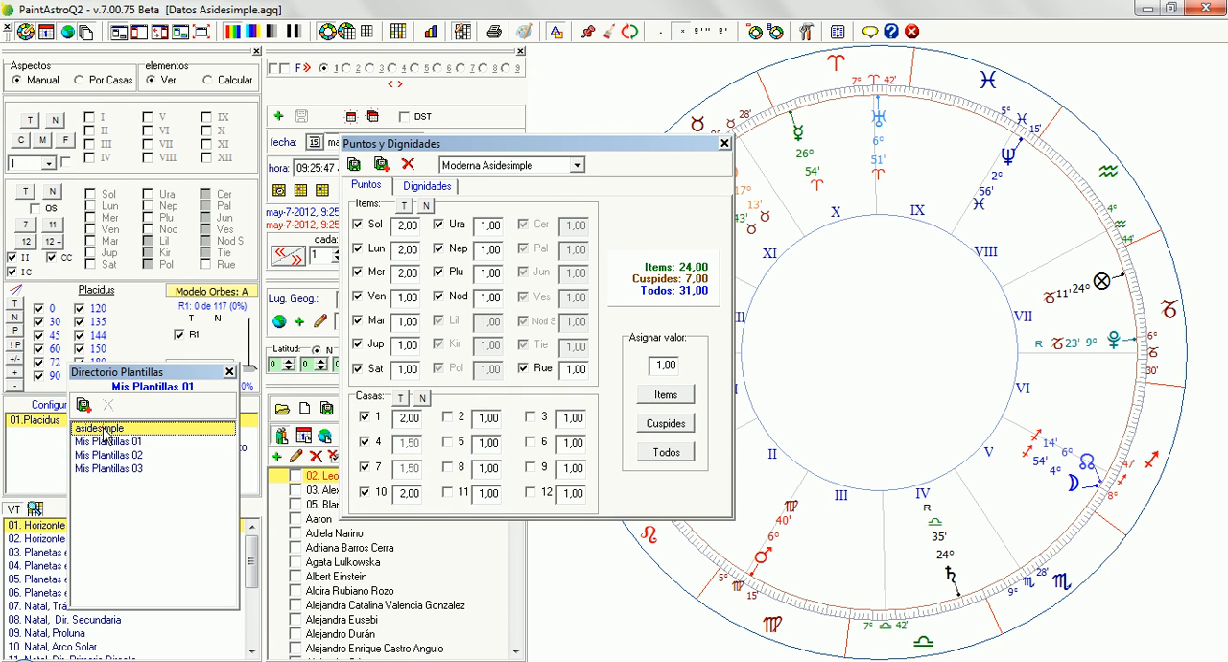
{"action": "left_click", "coordinate": [102, 430]}
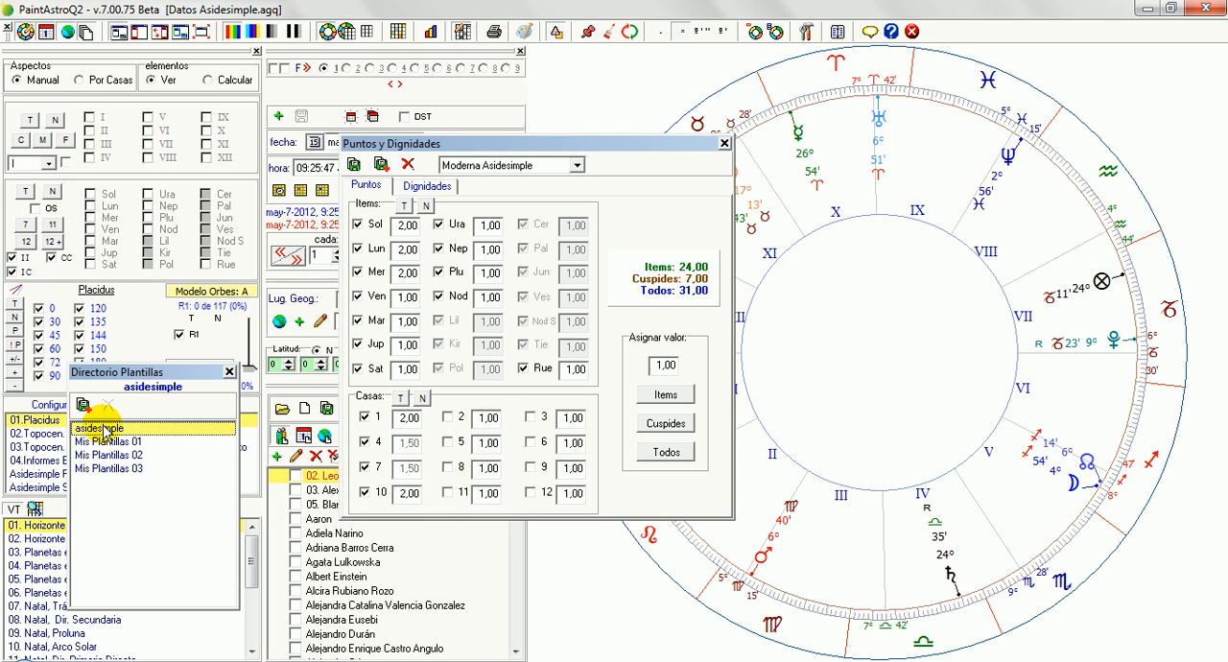
{"action": "left_click", "coordinate": [577, 167]}
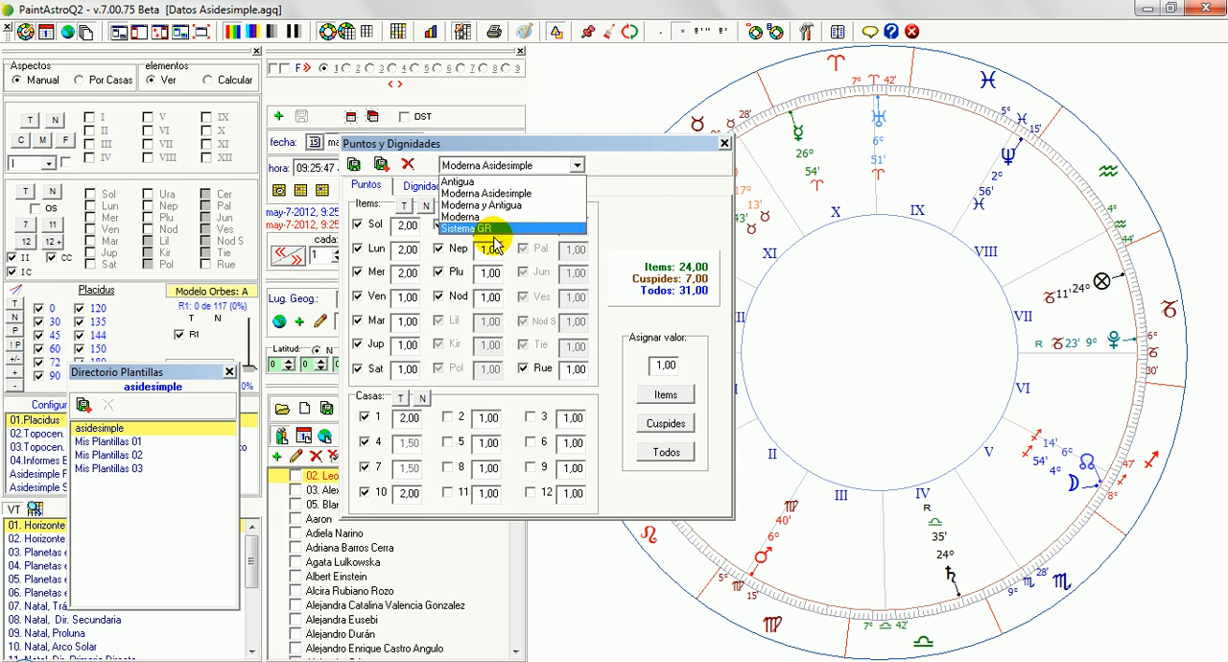
{"action": "left_click", "coordinate": [169, 453]}
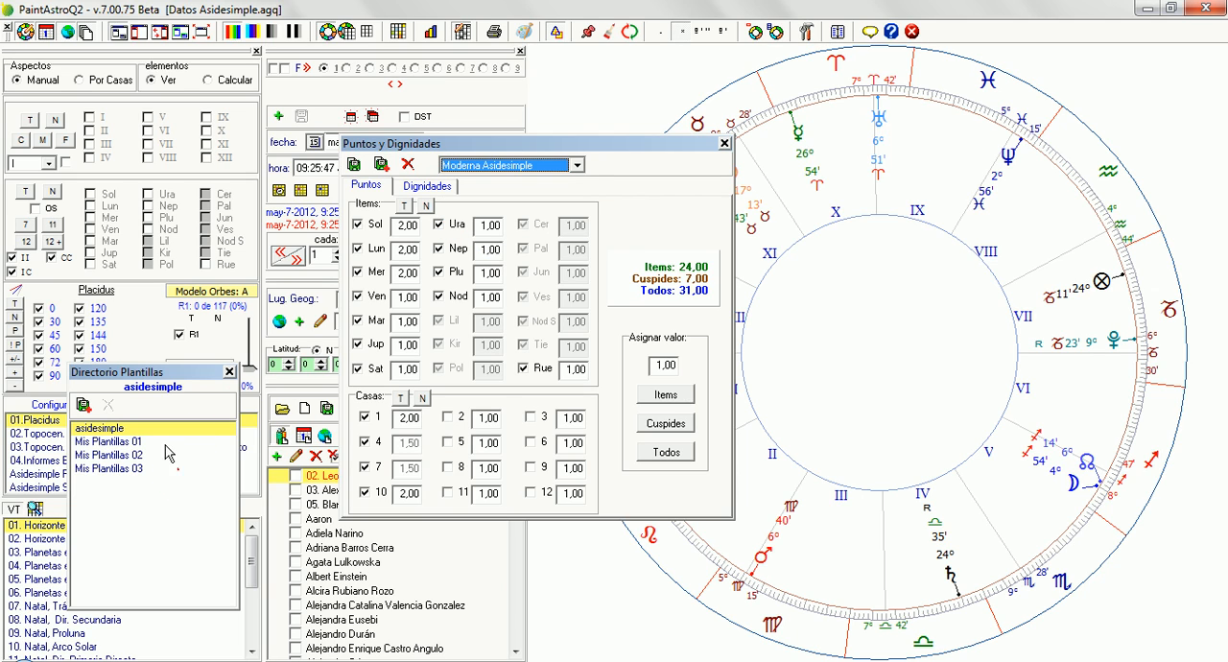
Switch the template directory back to Mis Plantillas 01 and check its list of scoring systems
{"action": "left_click", "coordinate": [140, 451]}
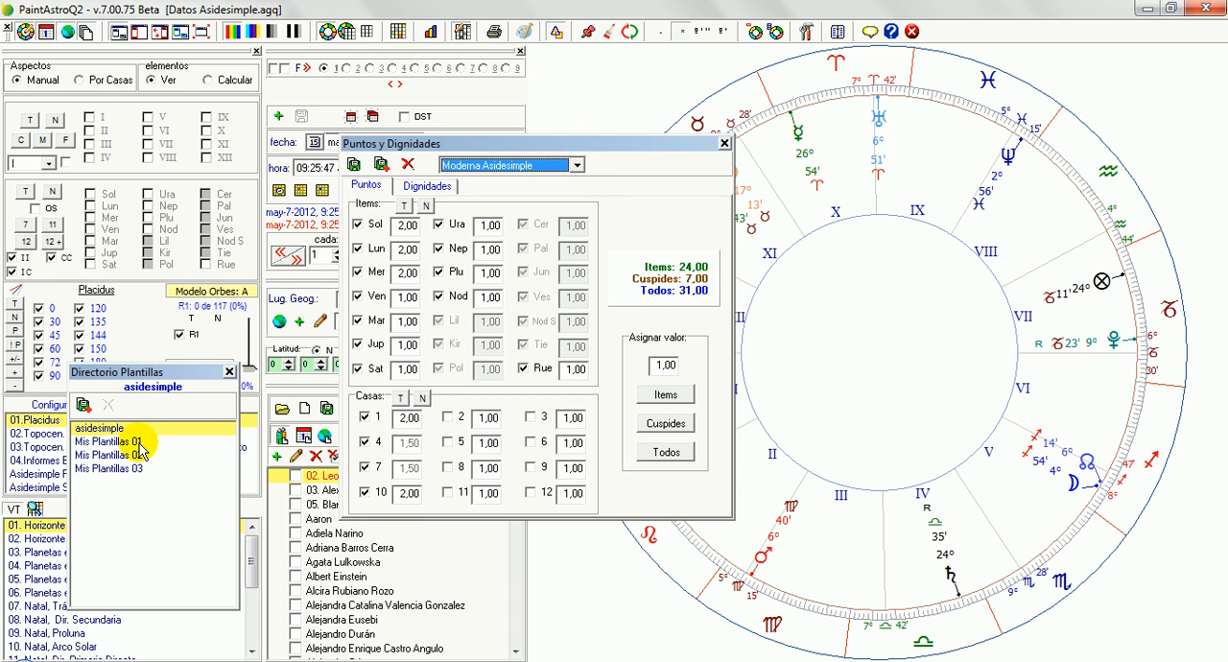
{"action": "left_click", "coordinate": [139, 442]}
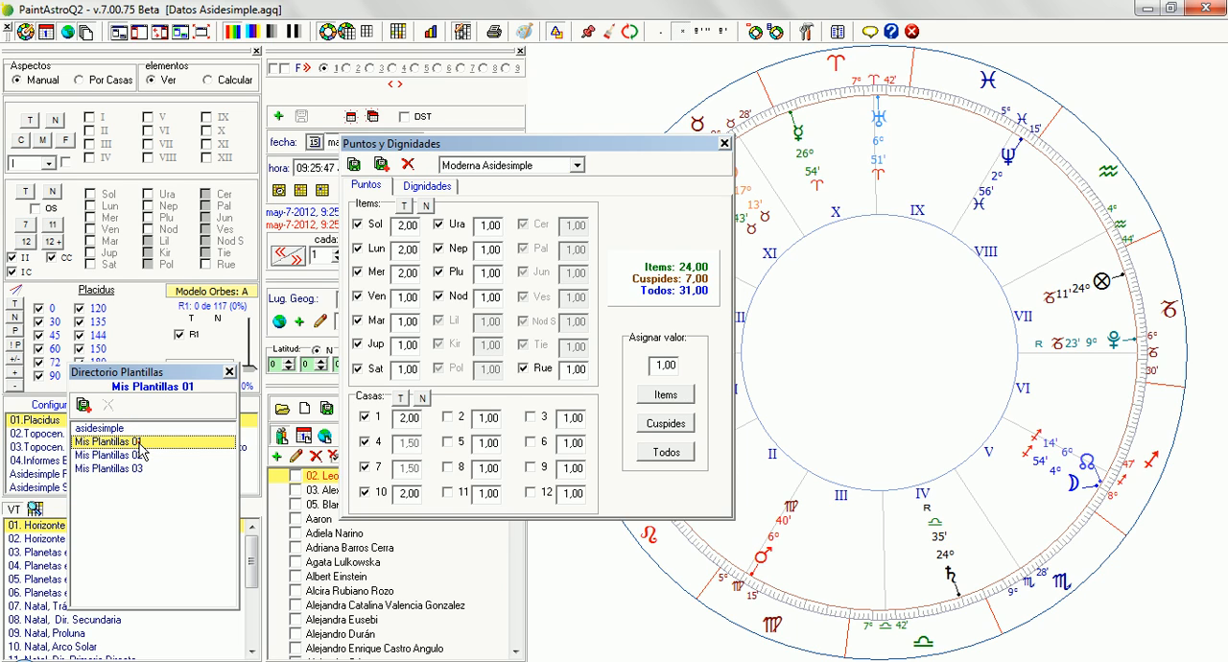
{"action": "left_click", "coordinate": [579, 166]}
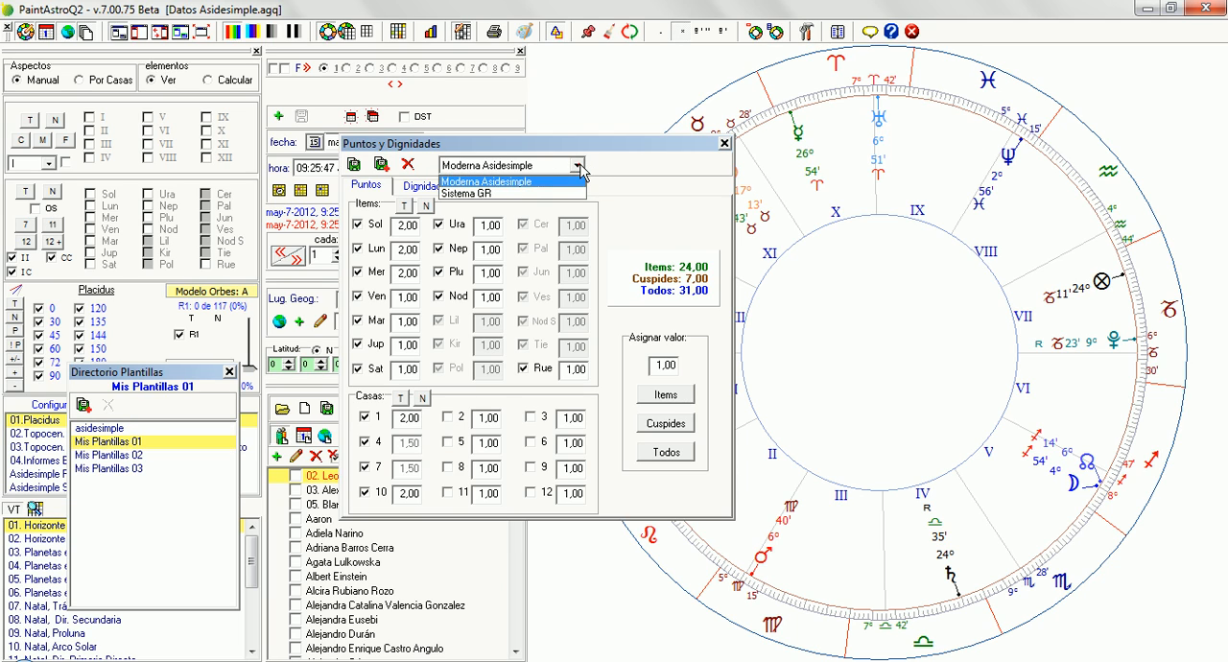
{"action": "left_click", "coordinate": [526, 184]}
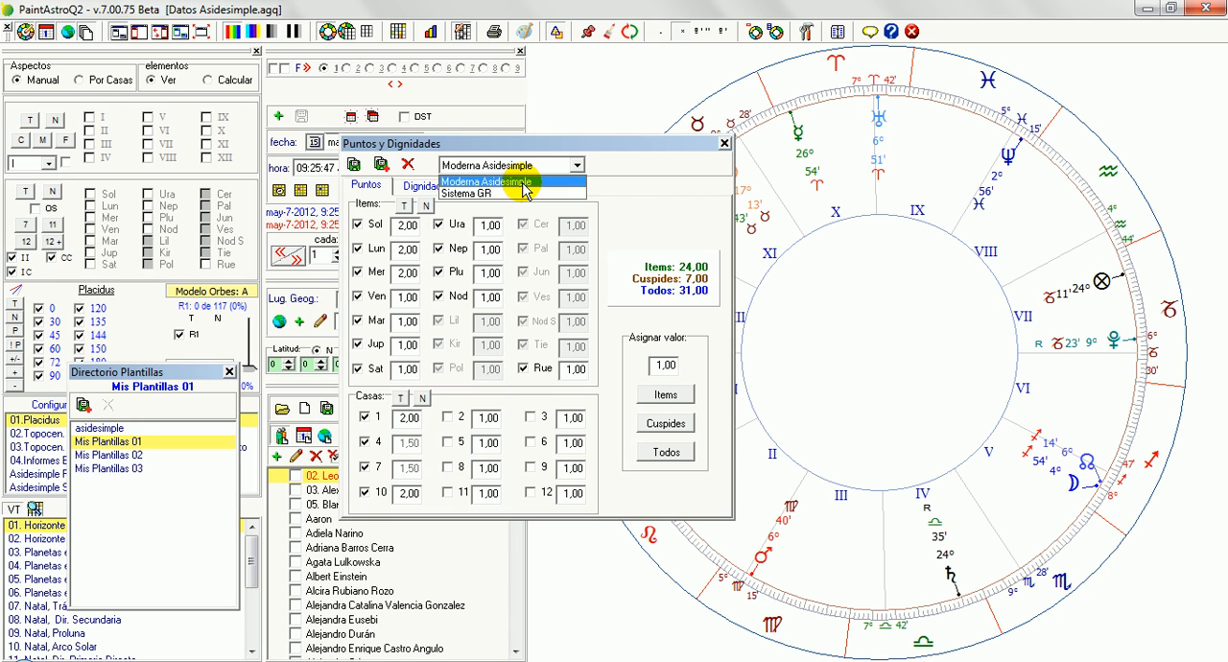
{"action": "left_click", "coordinate": [541, 165]}
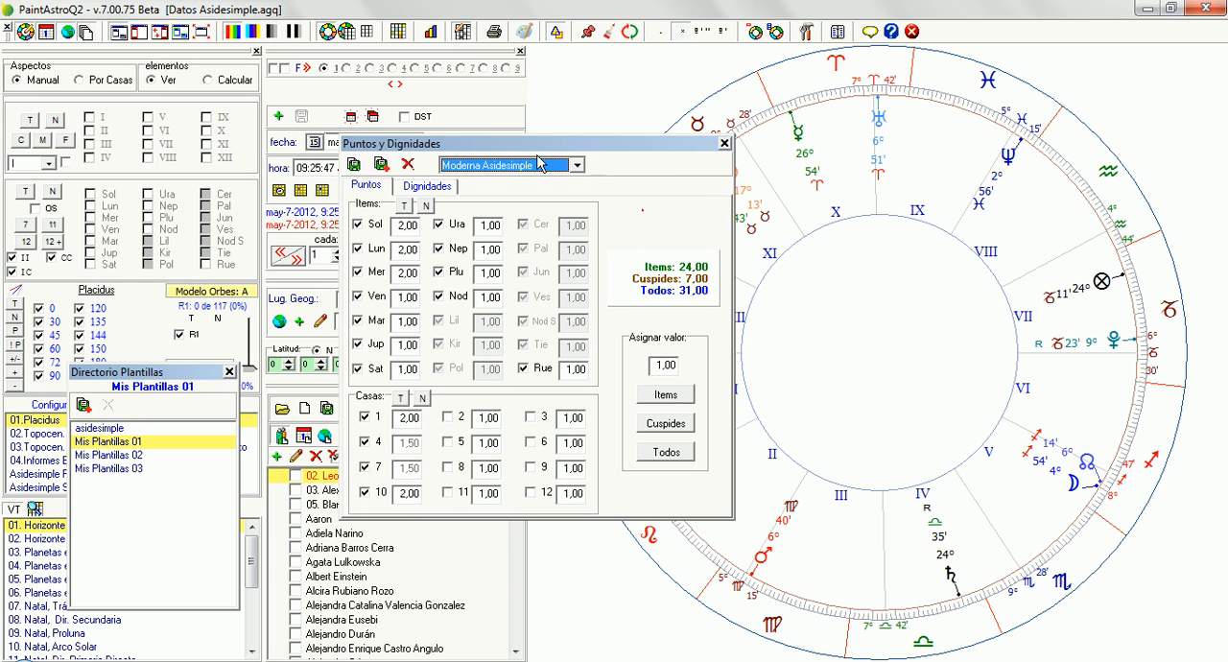
Load the Sistema GR scoring system and add a new system based on it named Sistema GR 02
{"action": "left_click_drag", "start_coordinate": [539, 144], "coordinate": [635, 152]}
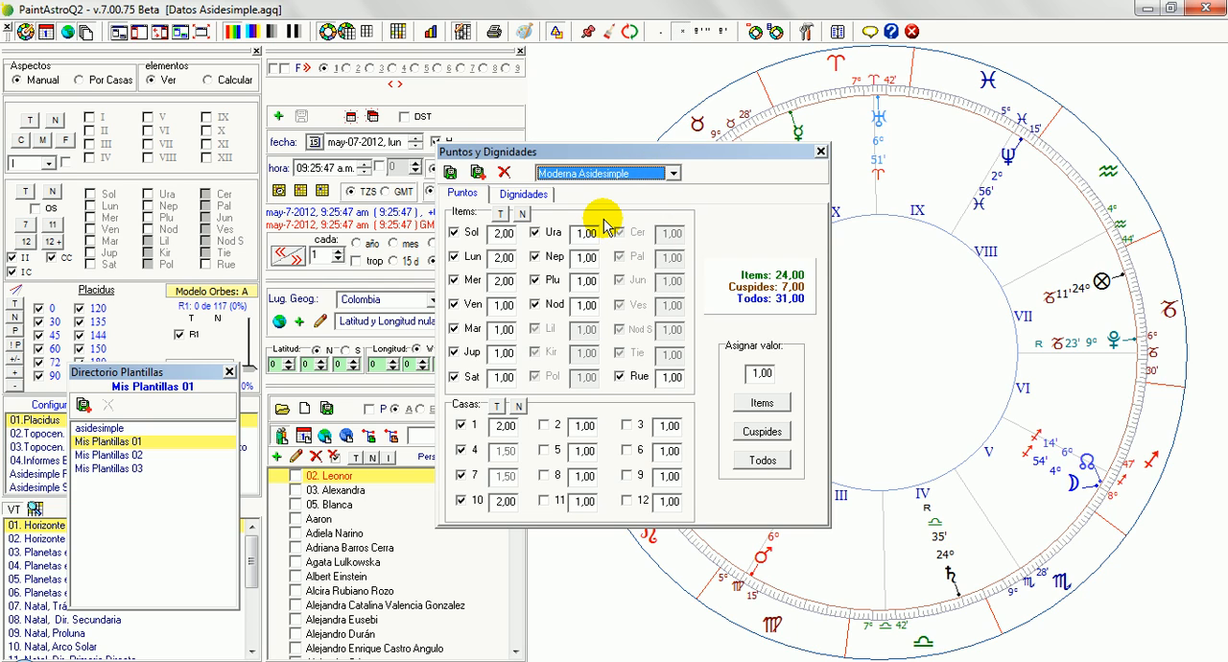
{"action": "left_click", "coordinate": [622, 172]}
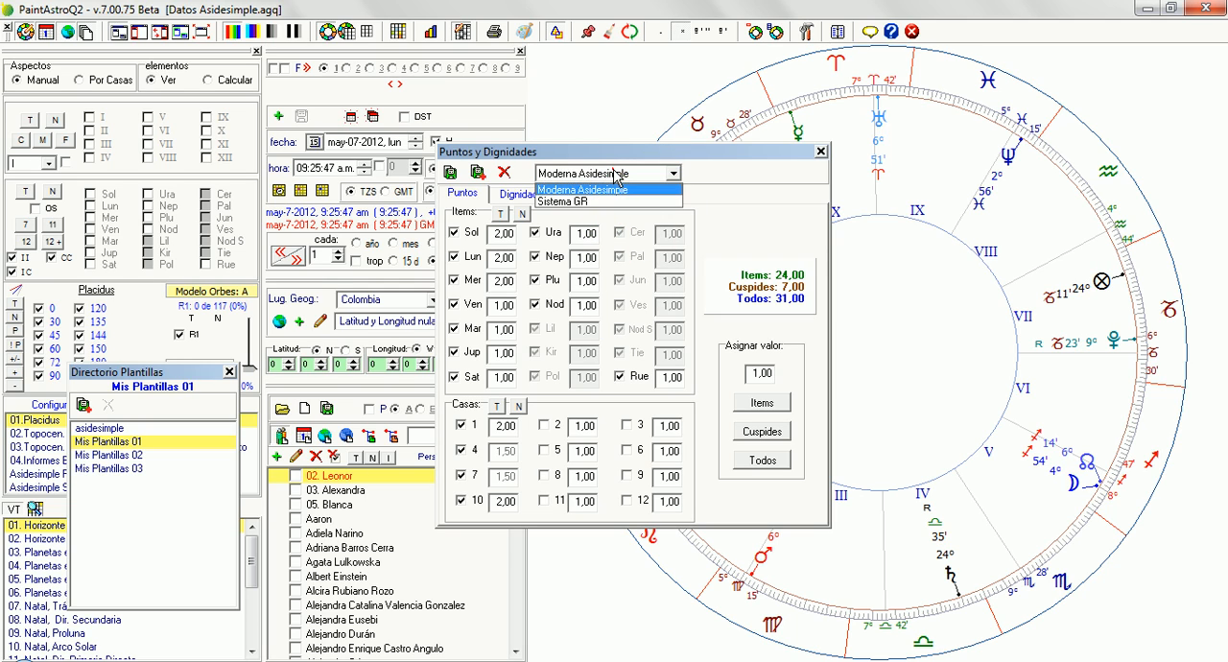
{"action": "left_click", "coordinate": [561, 202]}
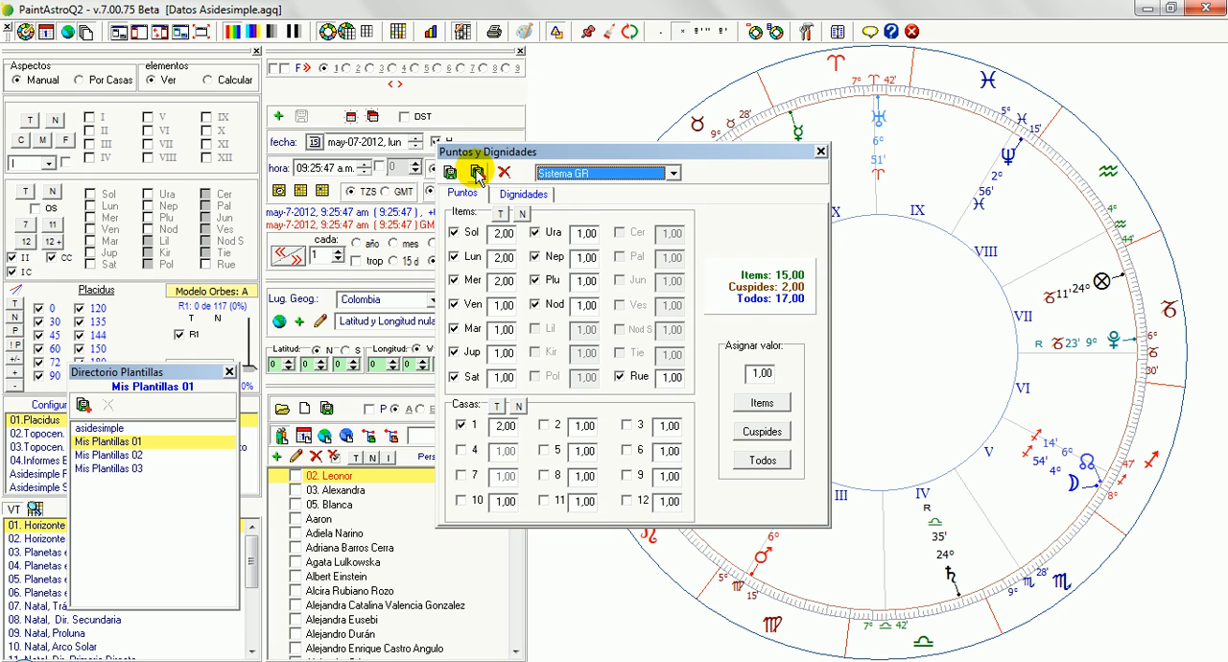
{"action": "left_click", "coordinate": [477, 173]}
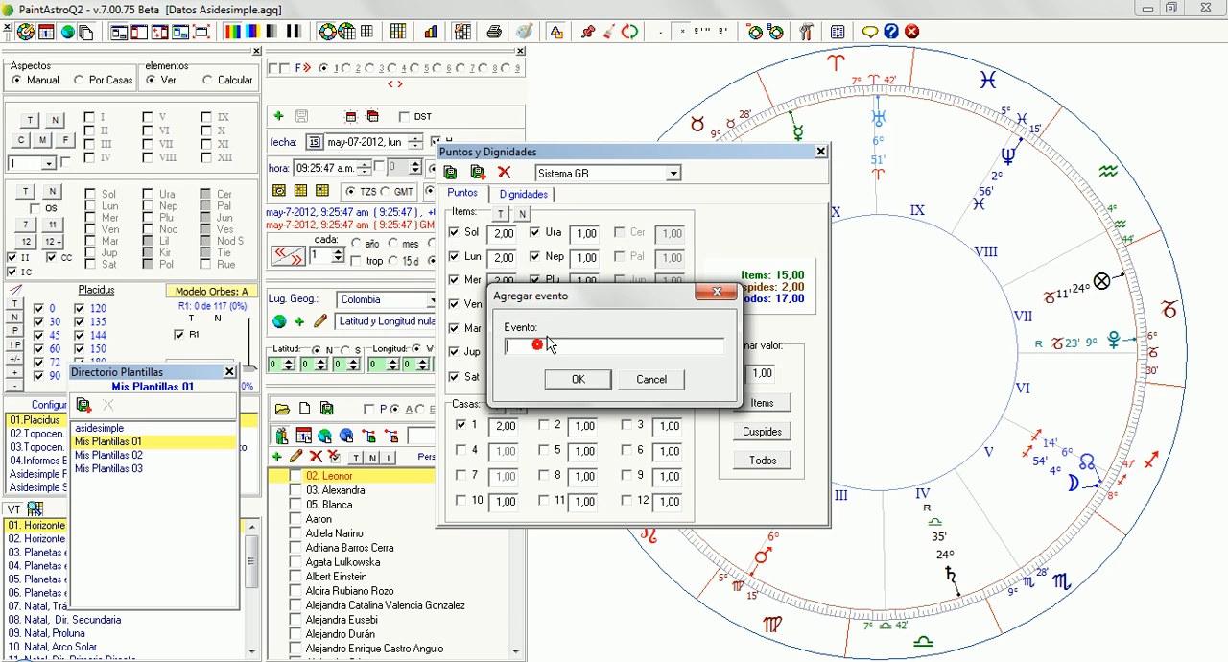
{"action": "type", "text": "Sistema GR 02"}
{"action": "left_click", "coordinate": [579, 379]}
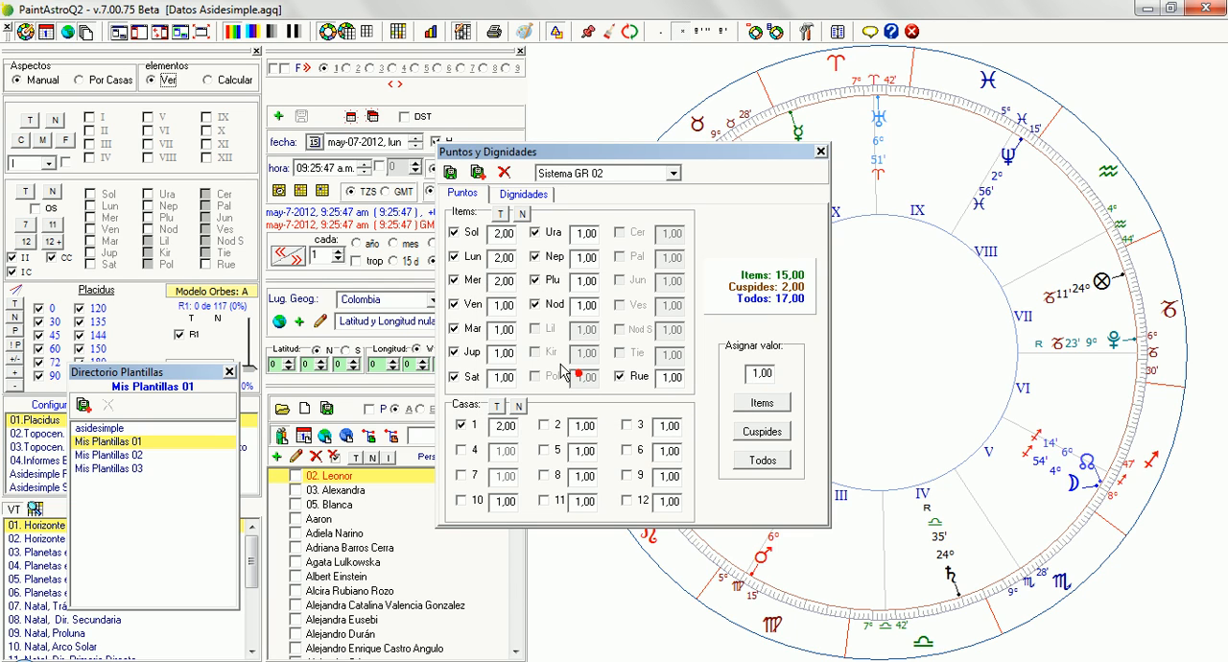
Include houses 4, 7 and 10 in the points of Sistema GR 02 and save the system
{"action": "left_click", "coordinate": [460, 450]}
{"action": "left_click", "coordinate": [460, 475]}
{"action": "left_click", "coordinate": [460, 500]}
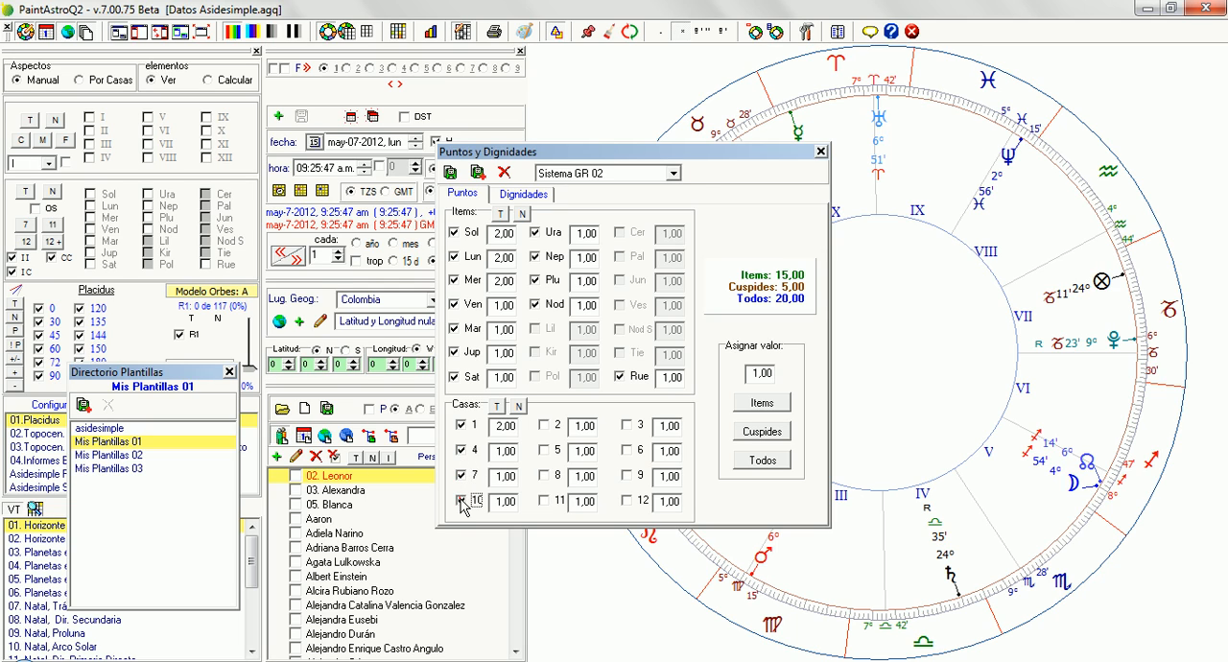
{"action": "left_click", "coordinate": [451, 174]}
{"action": "left_click", "coordinate": [448, 177]}
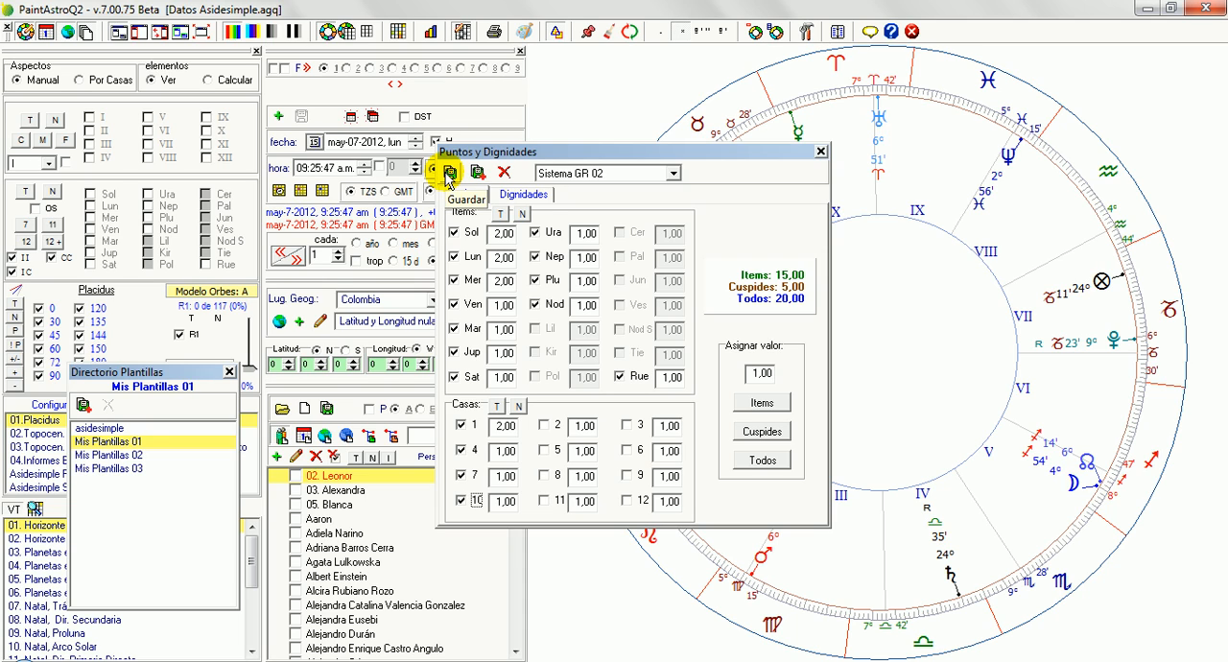
Compare the scoring systems in the asidesimple and Mis Plantillas 01 template directories, and load Sistema GR 02 from the latter
{"action": "left_click", "coordinate": [158, 429]}
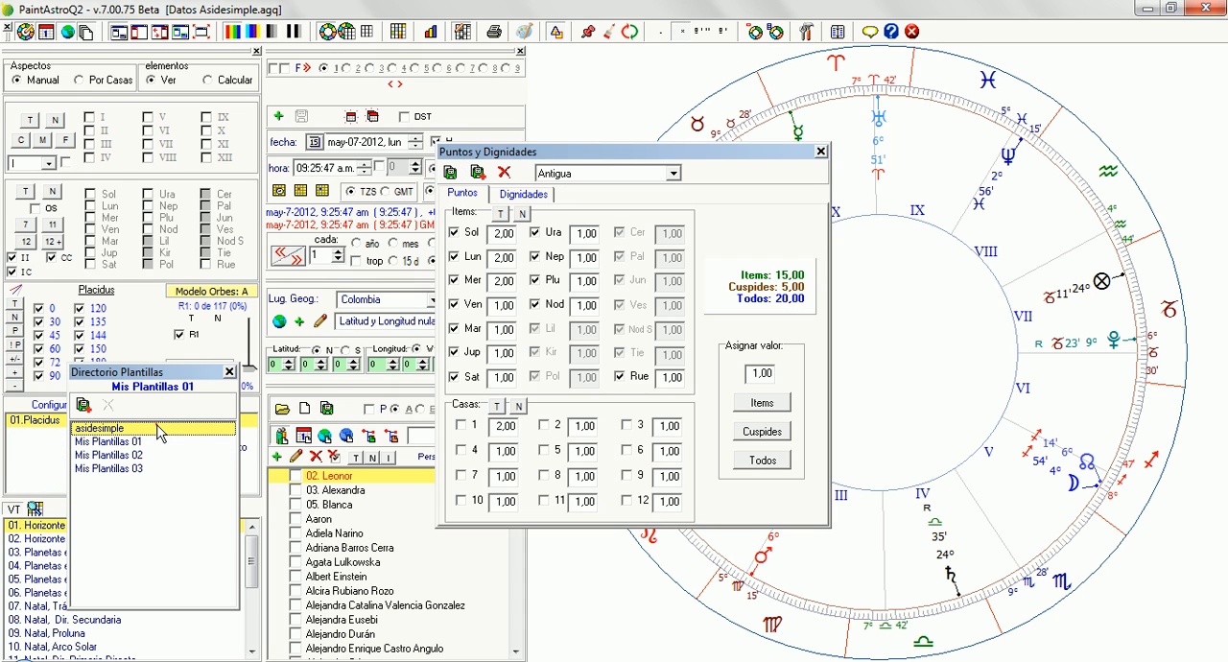
{"action": "left_click", "coordinate": [674, 174]}
{"action": "left_click", "coordinate": [163, 443]}
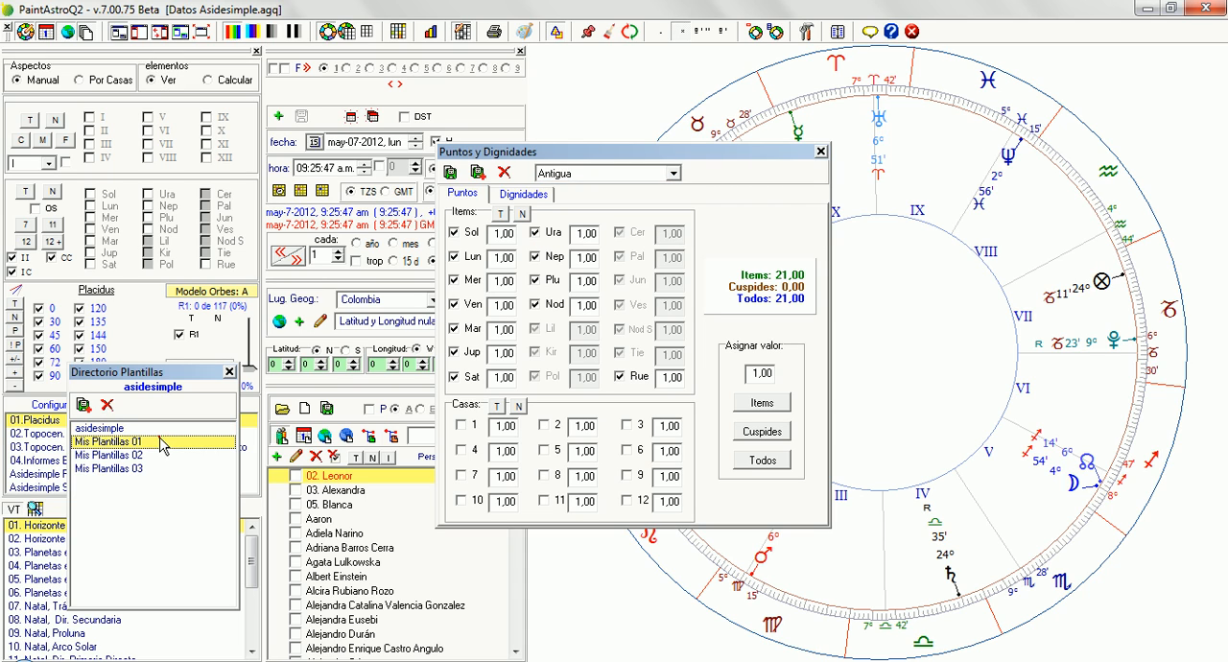
{"action": "left_click", "coordinate": [674, 175]}
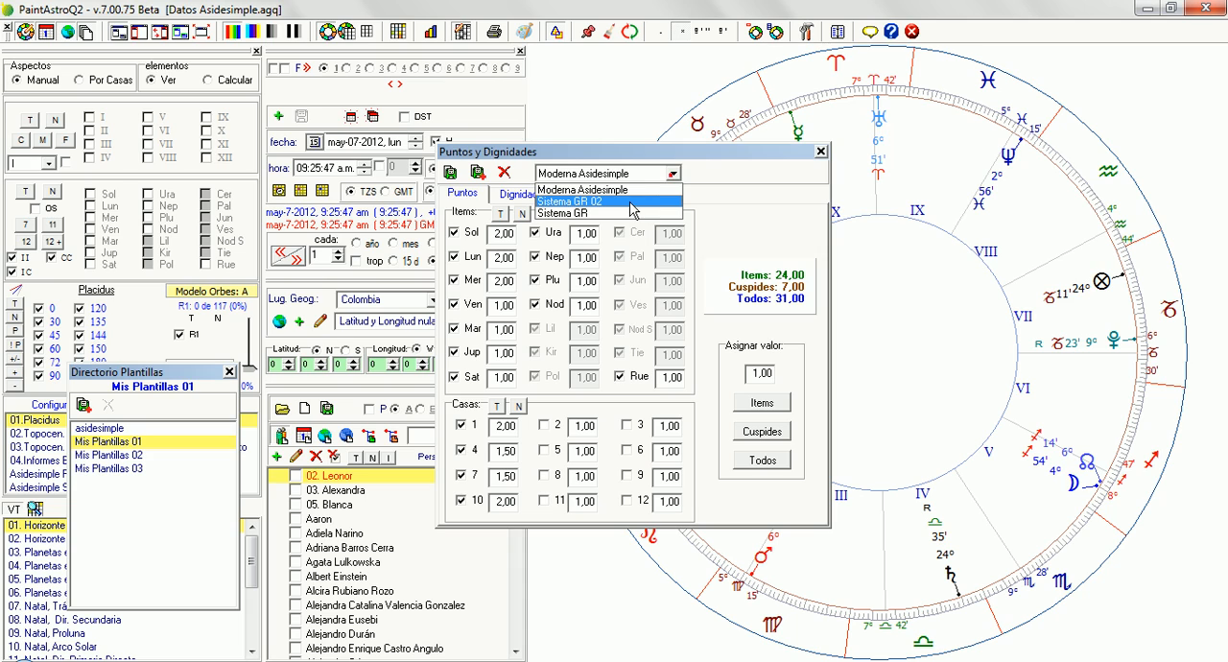
{"action": "left_click", "coordinate": [633, 203]}
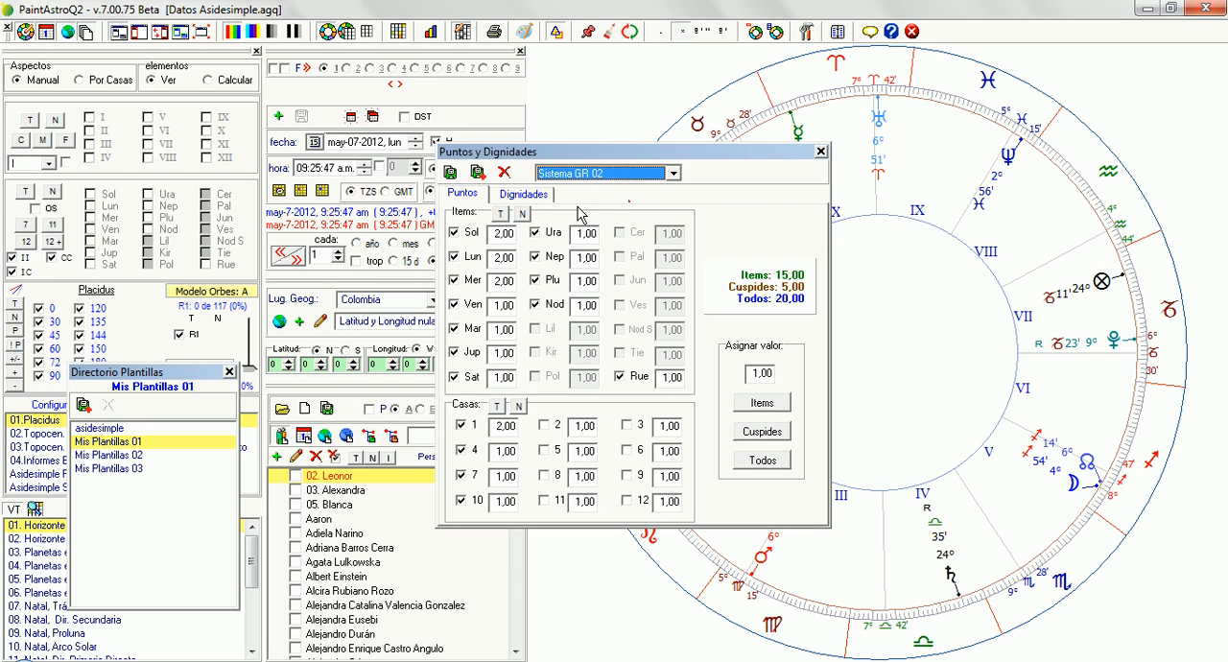
Compare the point values of the Sistema GR, Moderna Asidesimple and Sistema GR 02 scoring systems
{"action": "left_click", "coordinate": [610, 173]}
{"action": "left_click", "coordinate": [587, 215]}
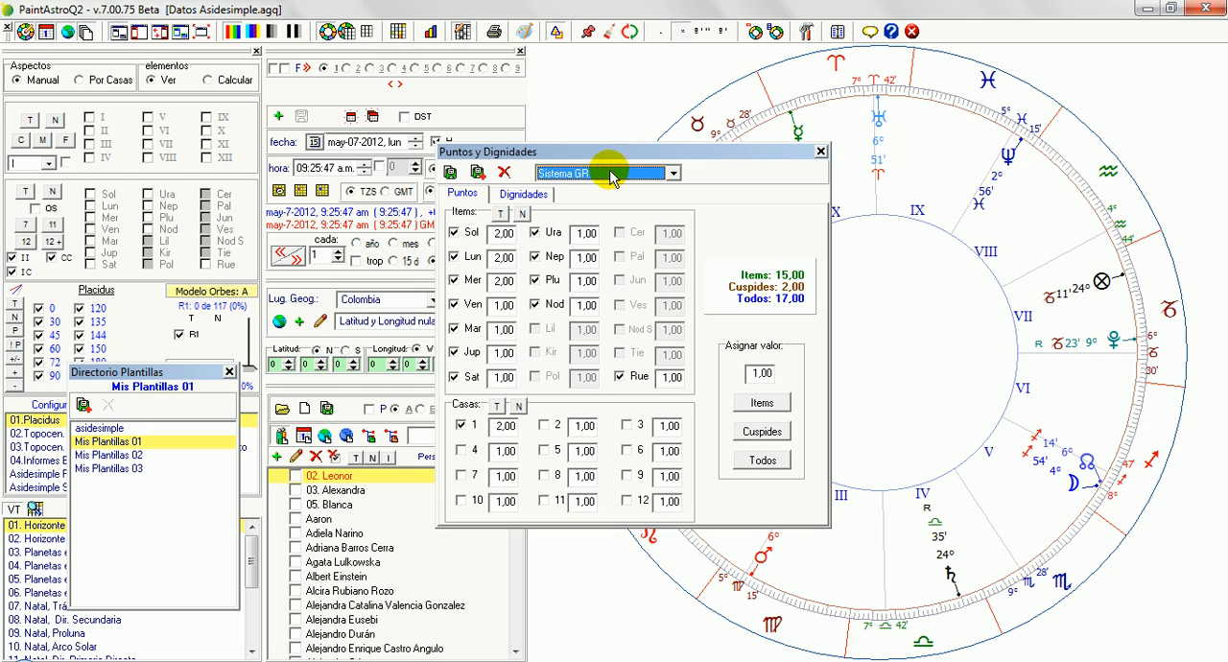
{"action": "left_click", "coordinate": [609, 173]}
{"action": "left_click", "coordinate": [609, 190]}
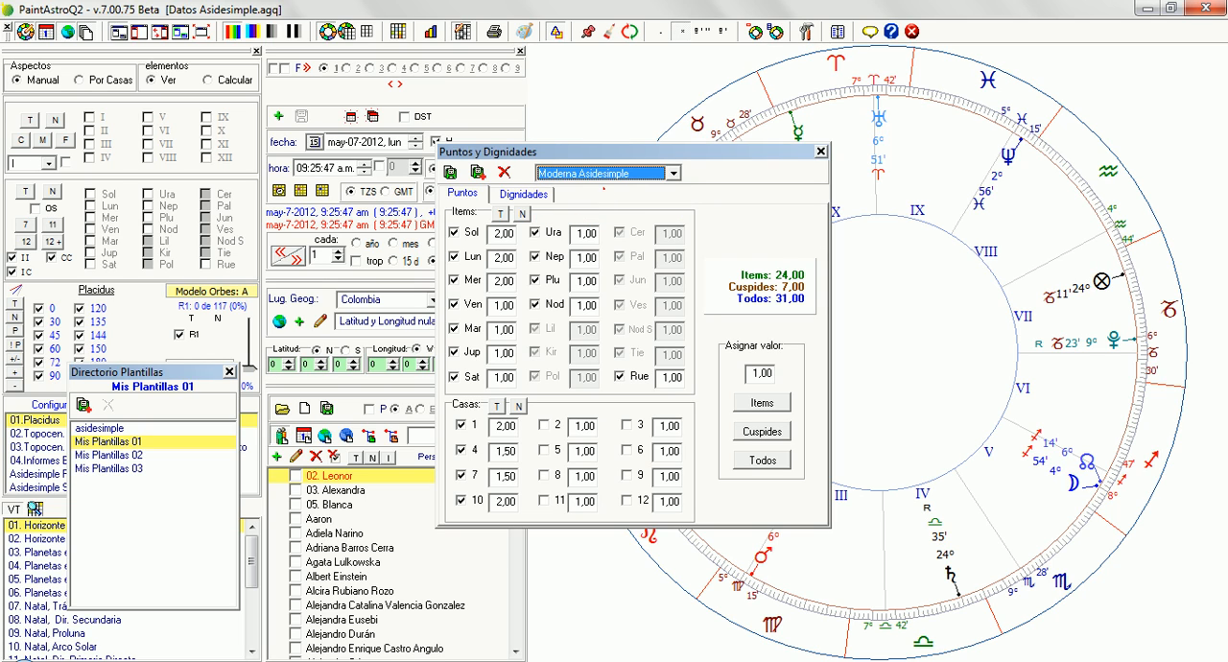
{"action": "left_click", "coordinate": [609, 174]}
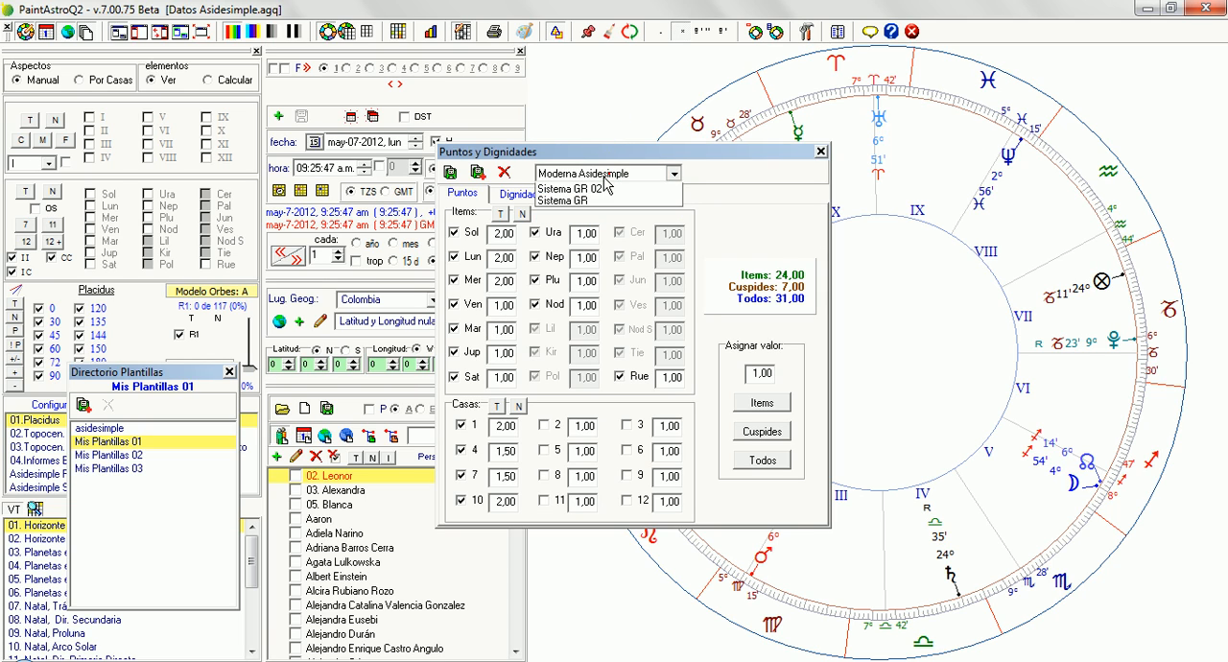
{"action": "left_click", "coordinate": [604, 188]}
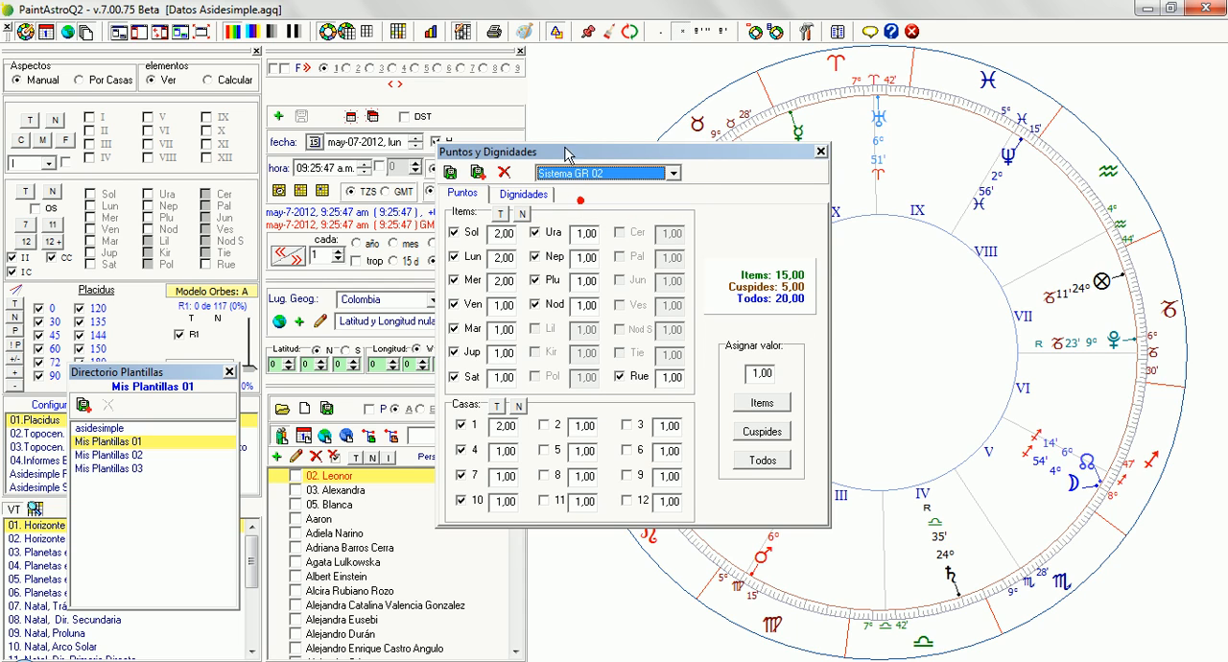
Load the Sistema GR scoring system in Puntos y Dignidades
{"action": "left_click", "coordinate": [576, 174]}
{"action": "left_click", "coordinate": [570, 214]}
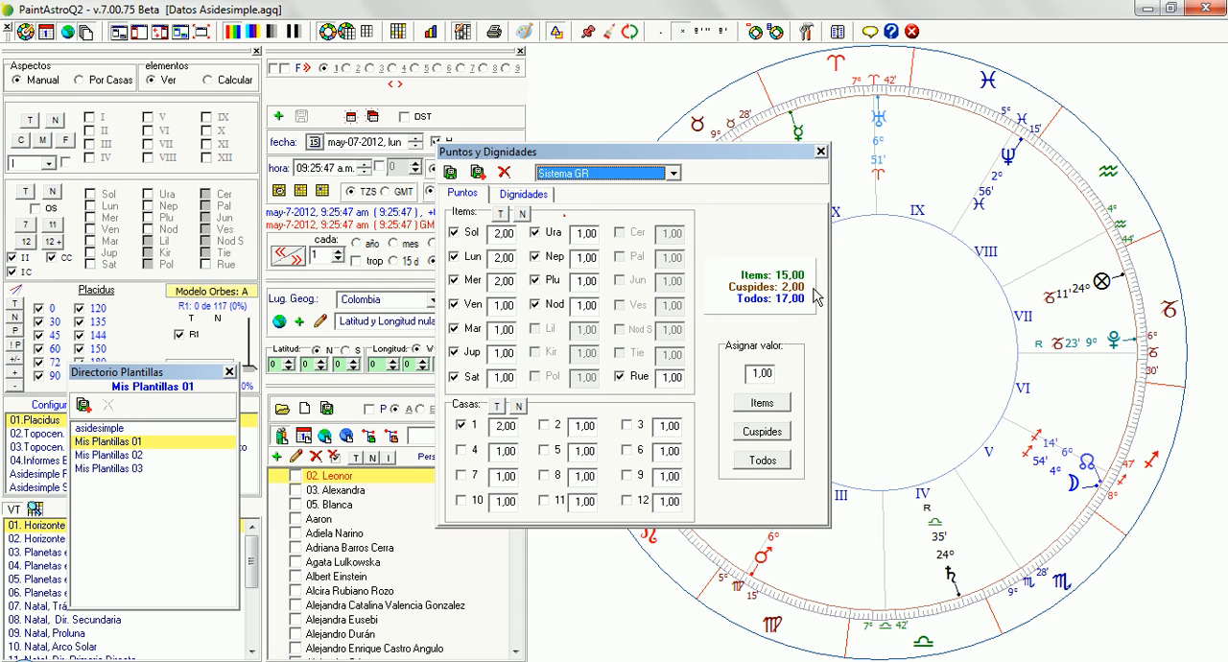
{"action": "left_click", "coordinate": [792, 306]}
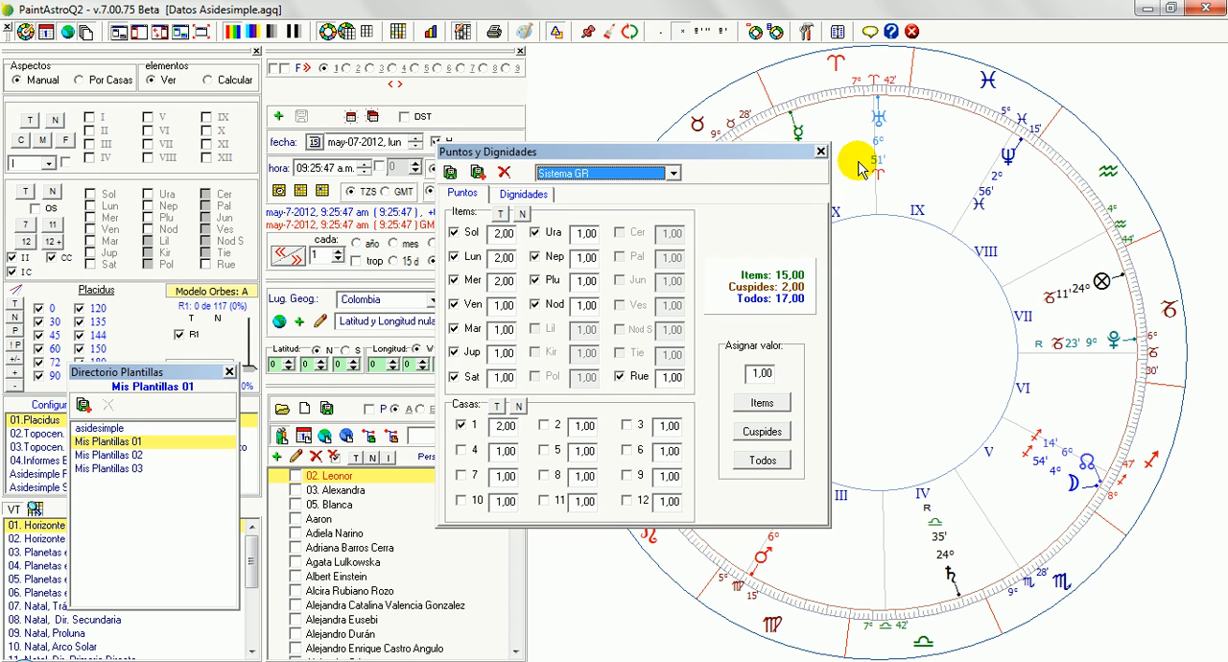
Show the Gráficos diagrams alongside Puntos y Dignidades and activate the Sol among the chart elements
{"action": "left_click_drag", "start_coordinate": [787, 150], "coordinate": [1125, 99]}
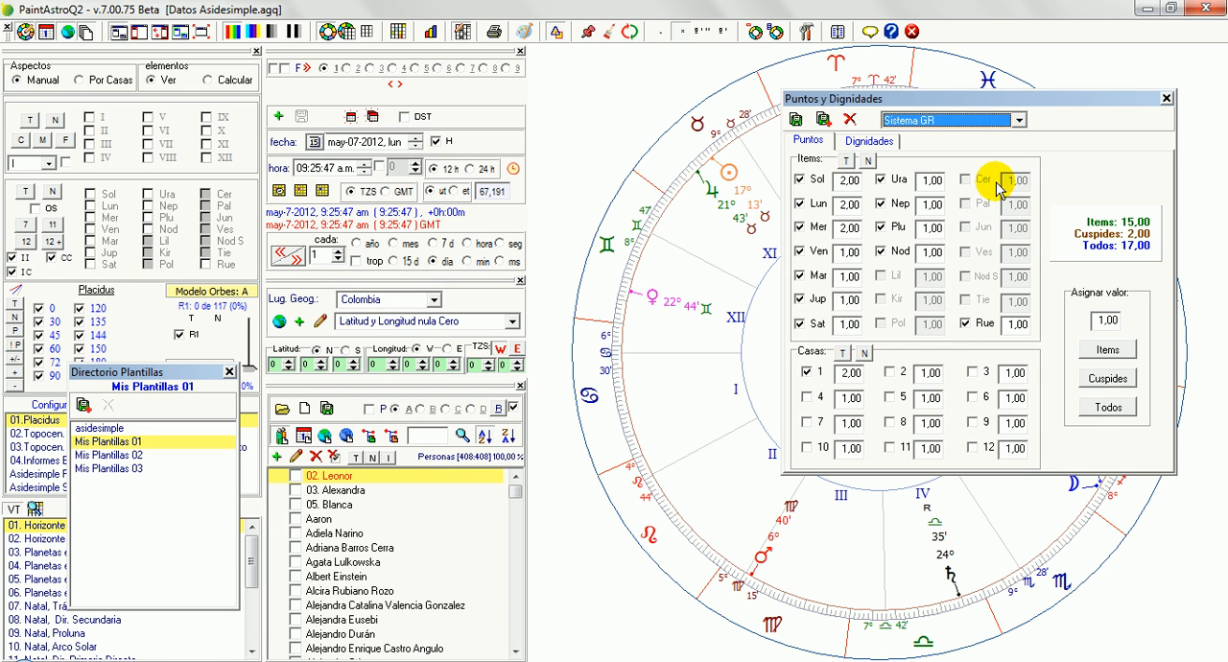
{"action": "left_click", "coordinate": [431, 33]}
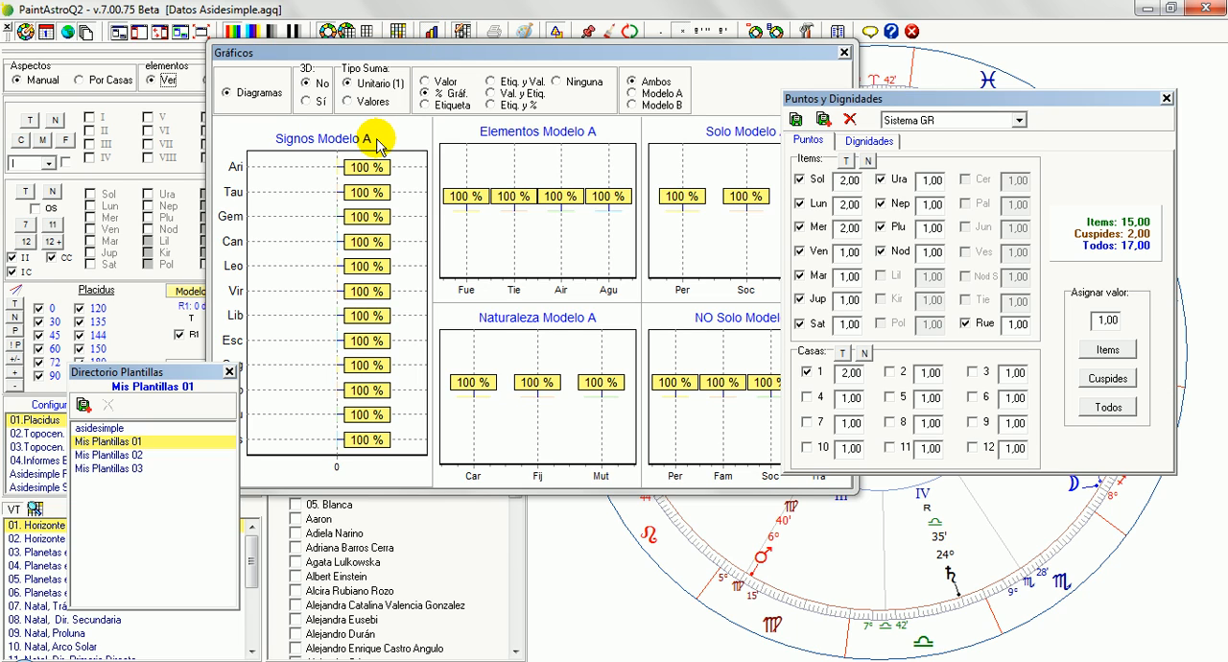
{"action": "left_click", "coordinate": [92, 196]}
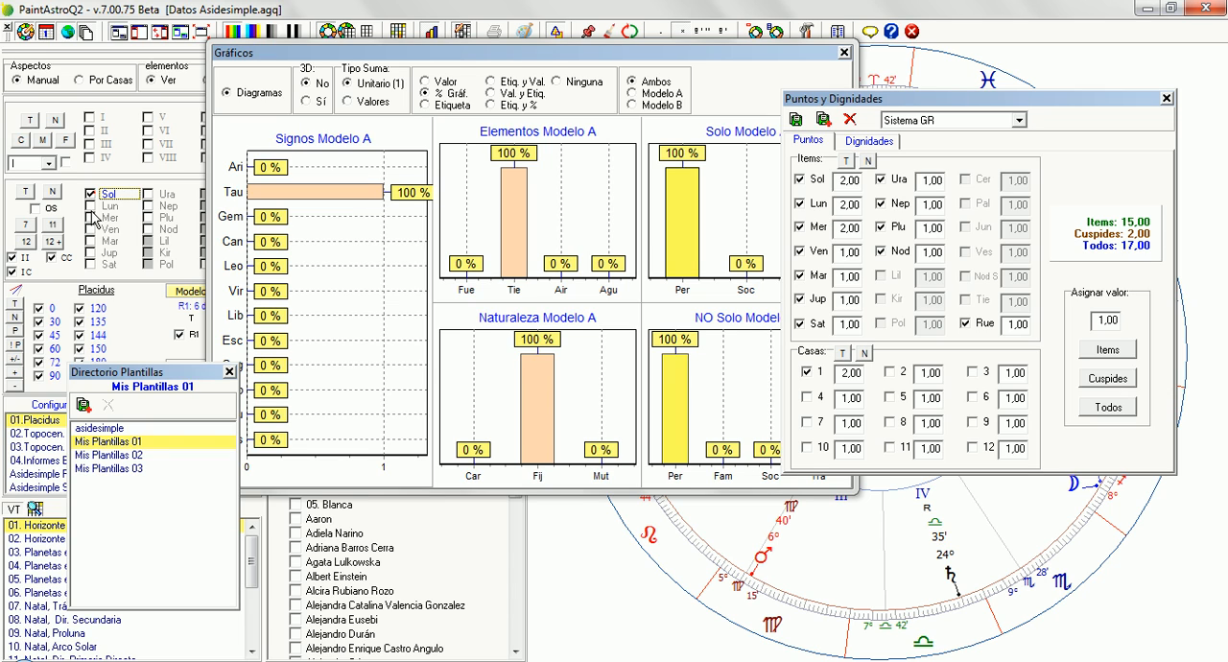
Activate the Luna among the chart elements and move the Puntos y Dignidades and Directorio Plantillas windows clear of the diagrams
{"action": "left_click", "coordinate": [90, 206]}
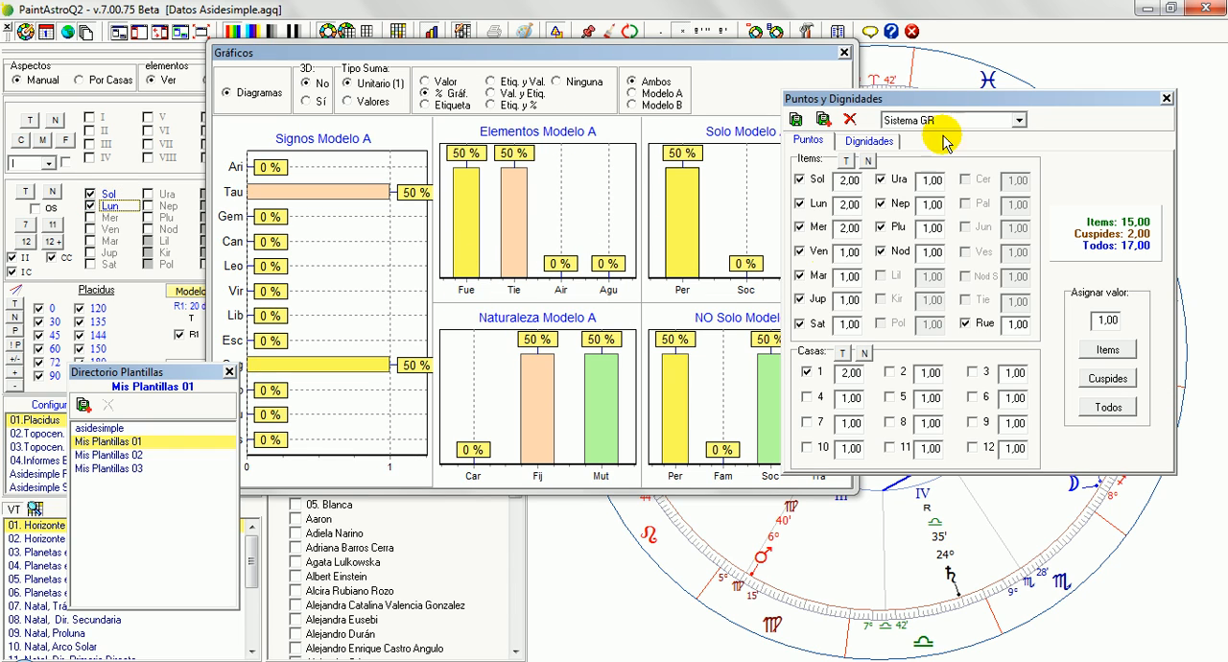
{"action": "left_click_drag", "start_coordinate": [978, 99], "coordinate": [1067, 88]}
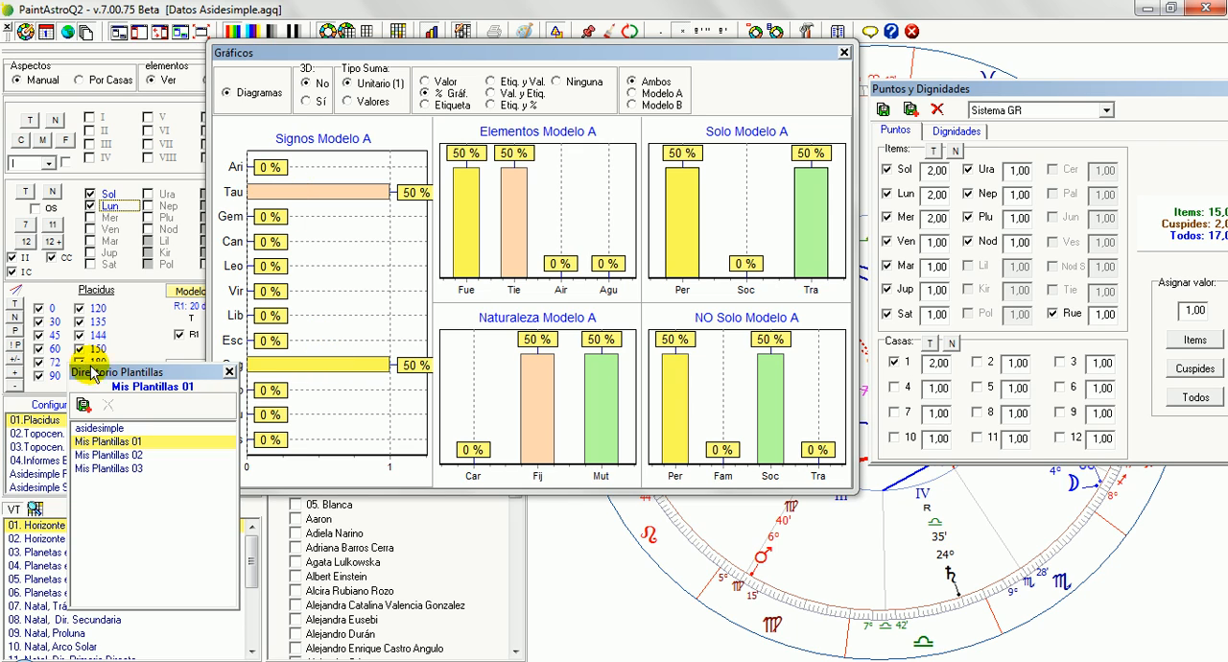
{"action": "left_click_drag", "start_coordinate": [89, 382], "coordinate": [45, 389]}
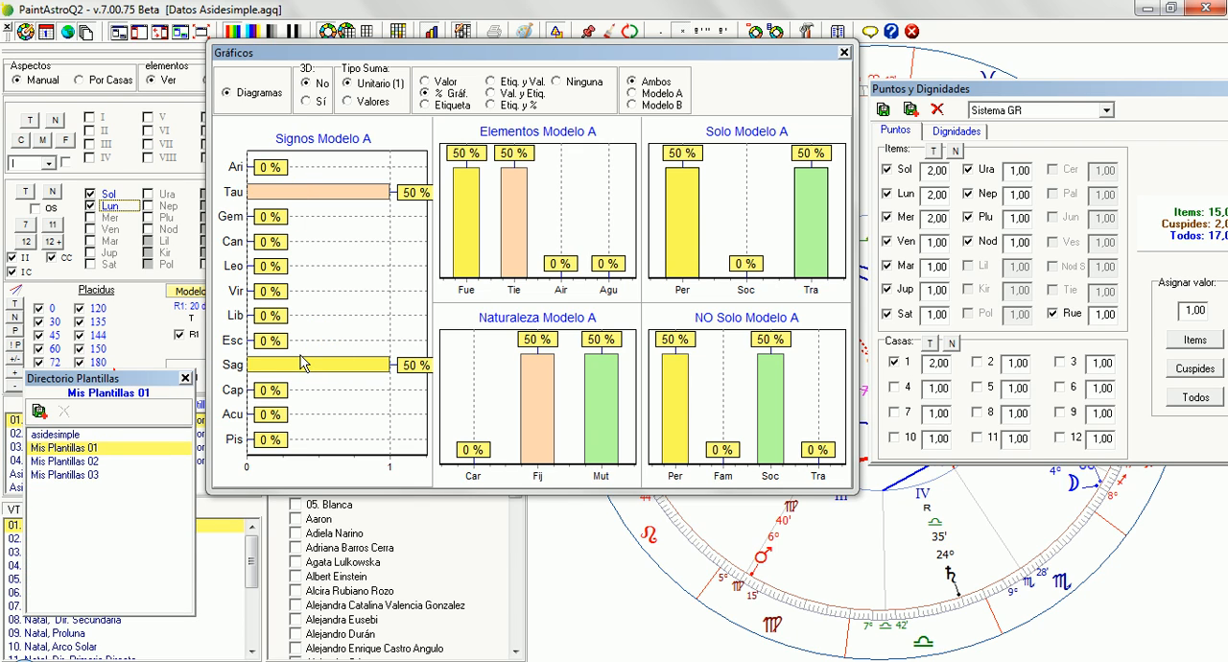
Set the diagrams' sum type to Valores and activate the seven planets from Sol to Saturno as a group
{"action": "left_click", "coordinate": [349, 102]}
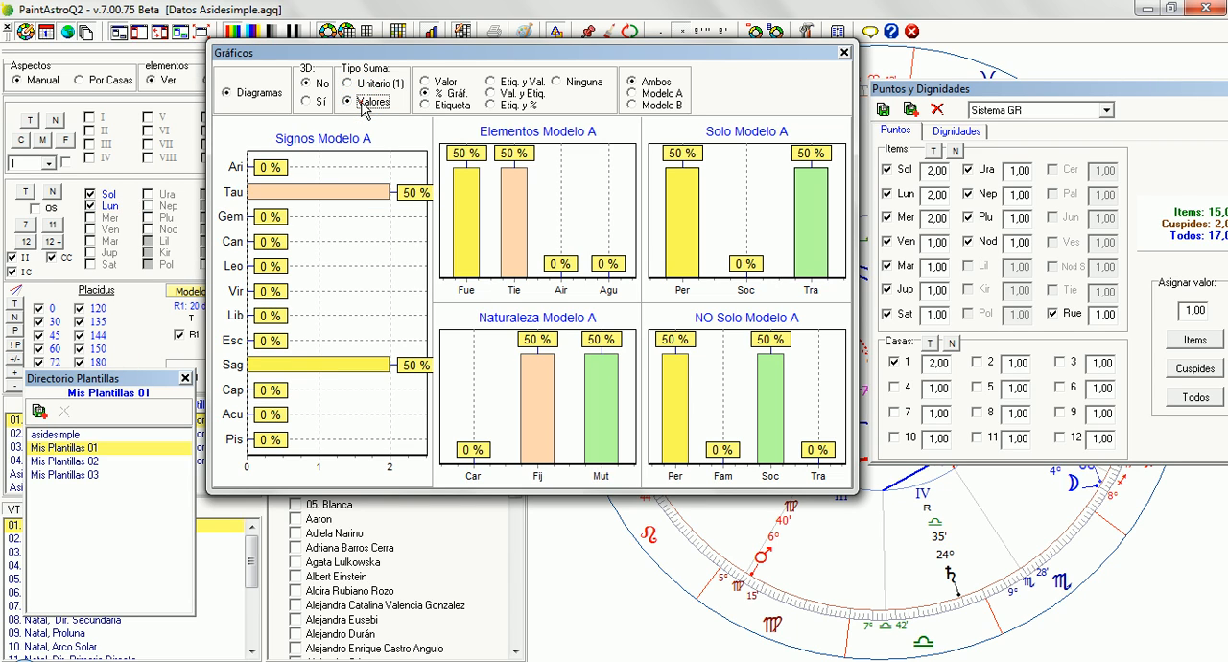
{"action": "left_click", "coordinate": [26, 223]}
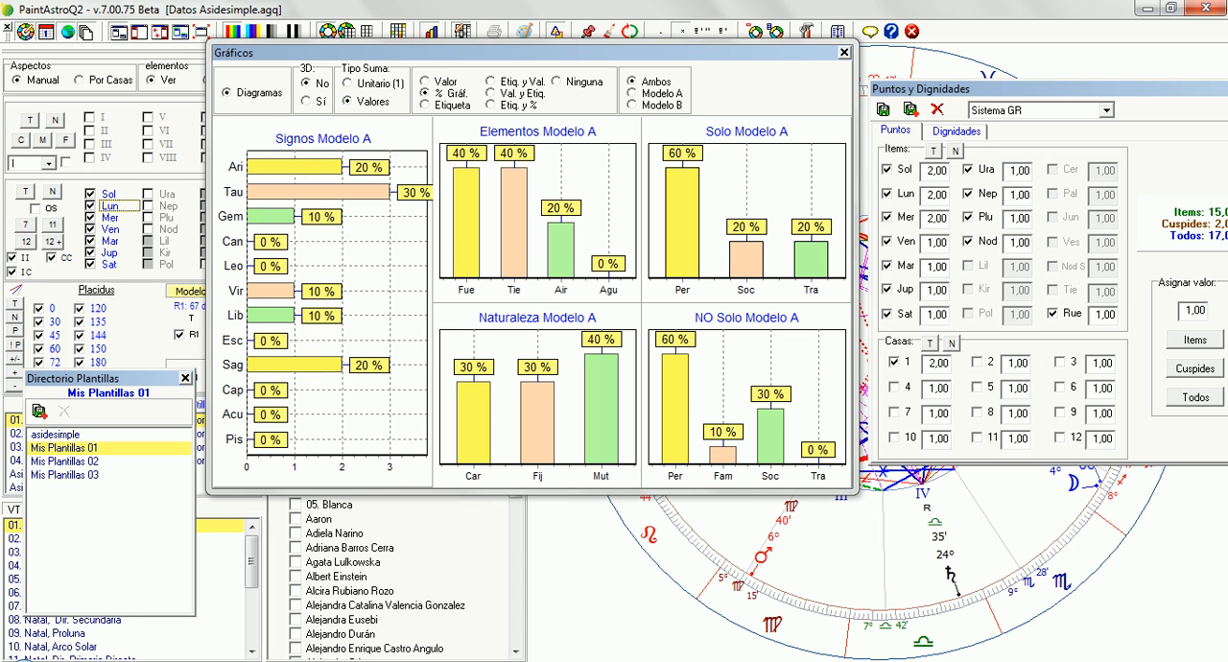
Close the Gráficos and Puntos y Dignidades windows to examine the planets' positions on the full chart wheel
{"action": "left_click", "coordinate": [845, 52]}
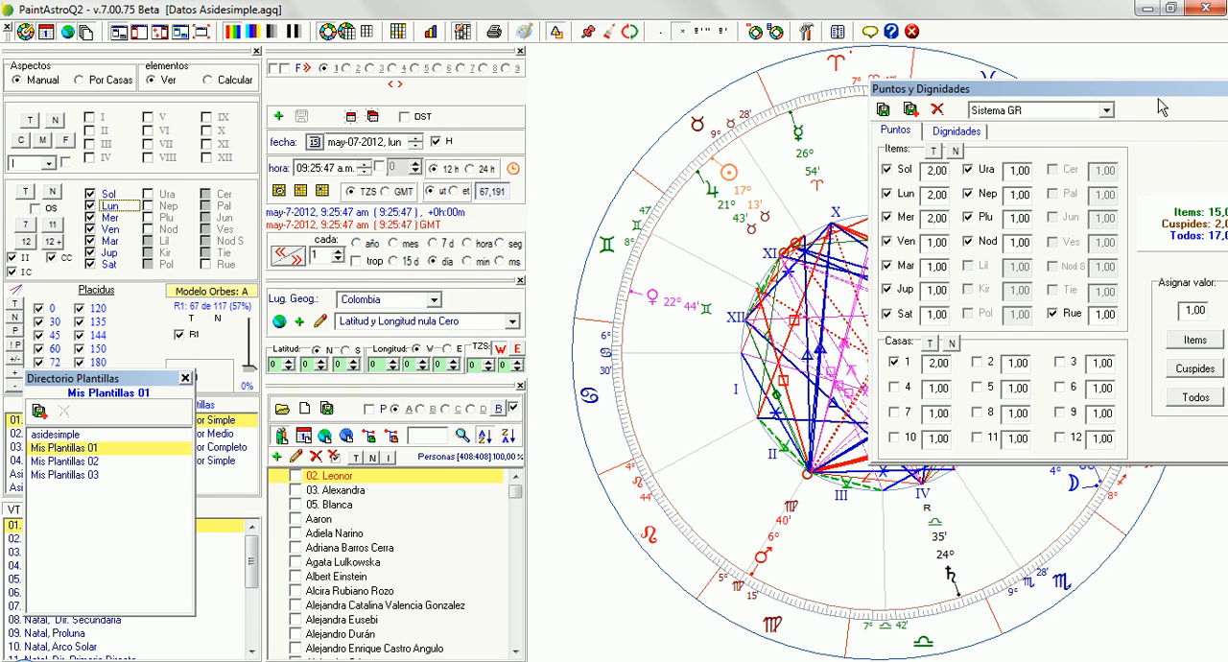
{"action": "left_click_drag", "start_coordinate": [1159, 94], "coordinate": [1010, 111]}
{"action": "left_click", "coordinate": [1109, 105]}
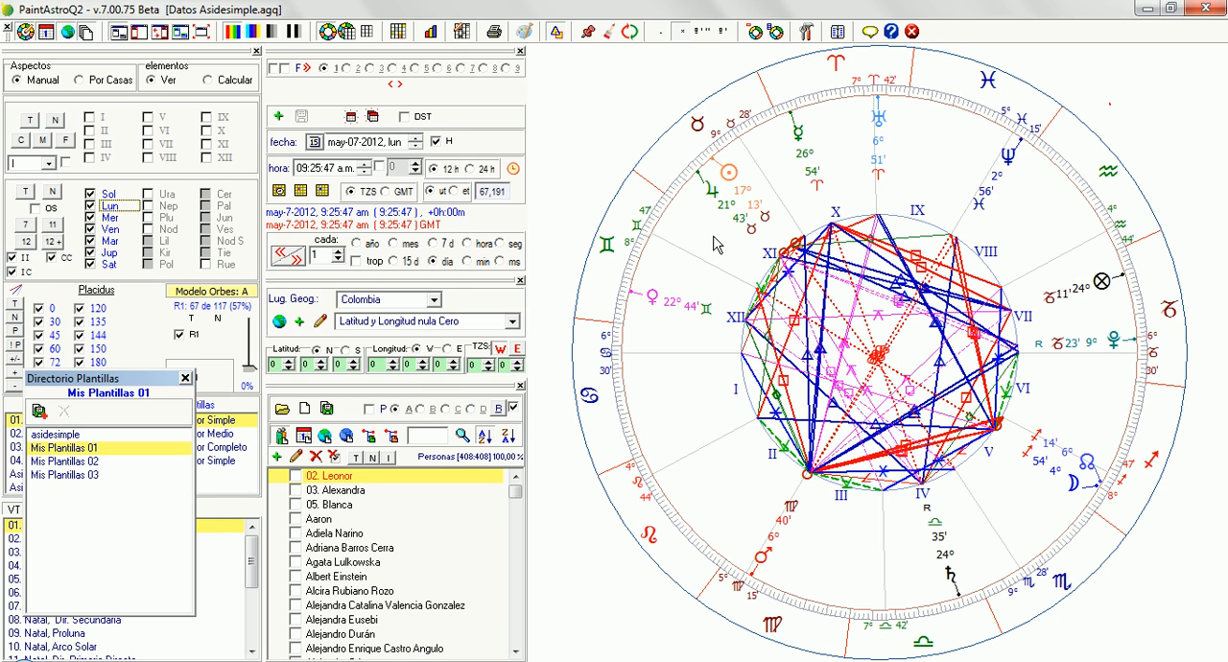
{"action": "left_click", "coordinate": [732, 210]}
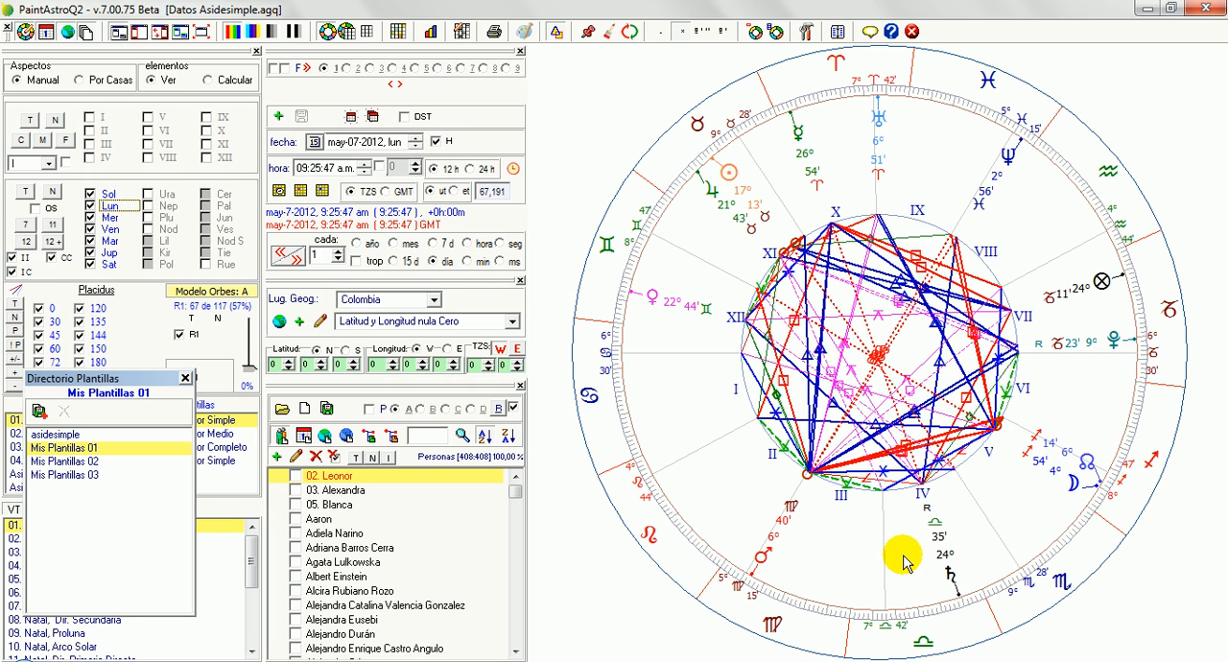
Reopen the Gráficos diagrams, label the bars with Valor instead of percentages, and set the sum type to Unitario (1)
{"action": "key", "text": "ctrl+g"}
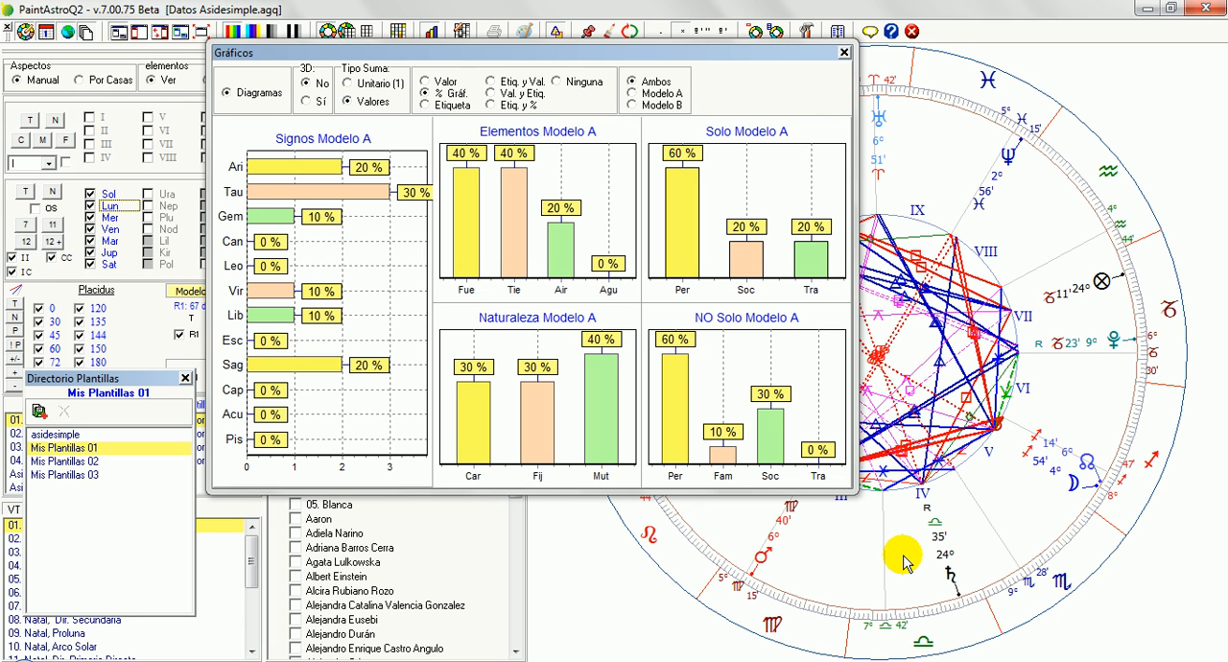
{"action": "left_click", "coordinate": [425, 93]}
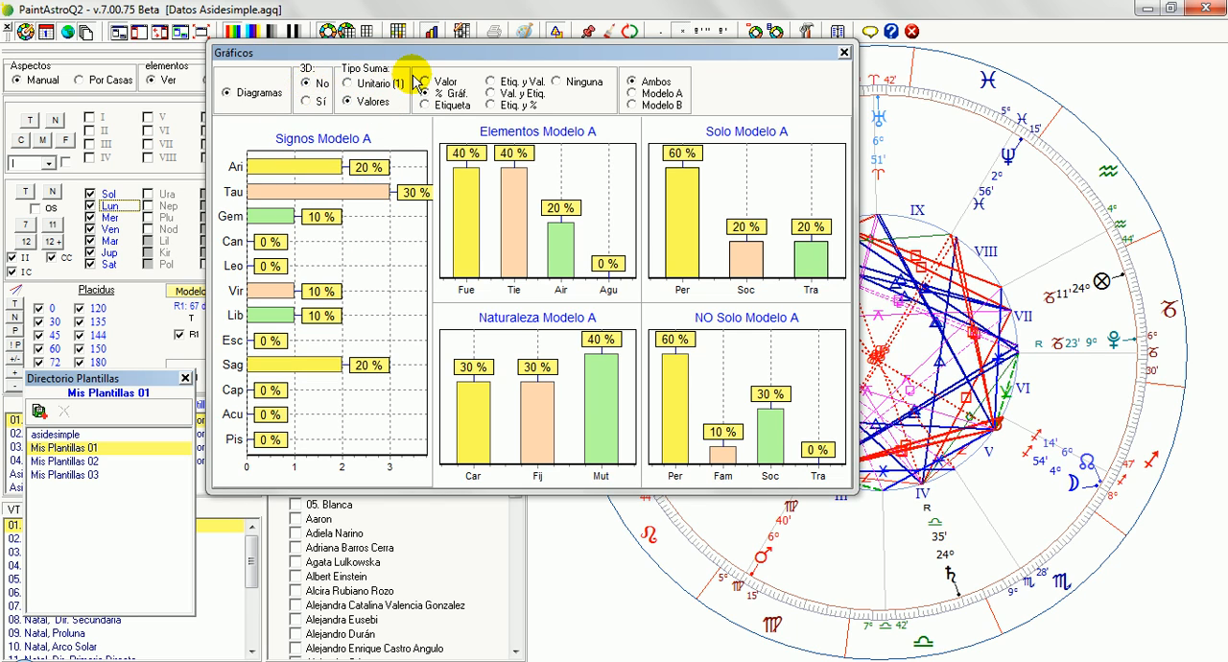
{"action": "left_click", "coordinate": [436, 82]}
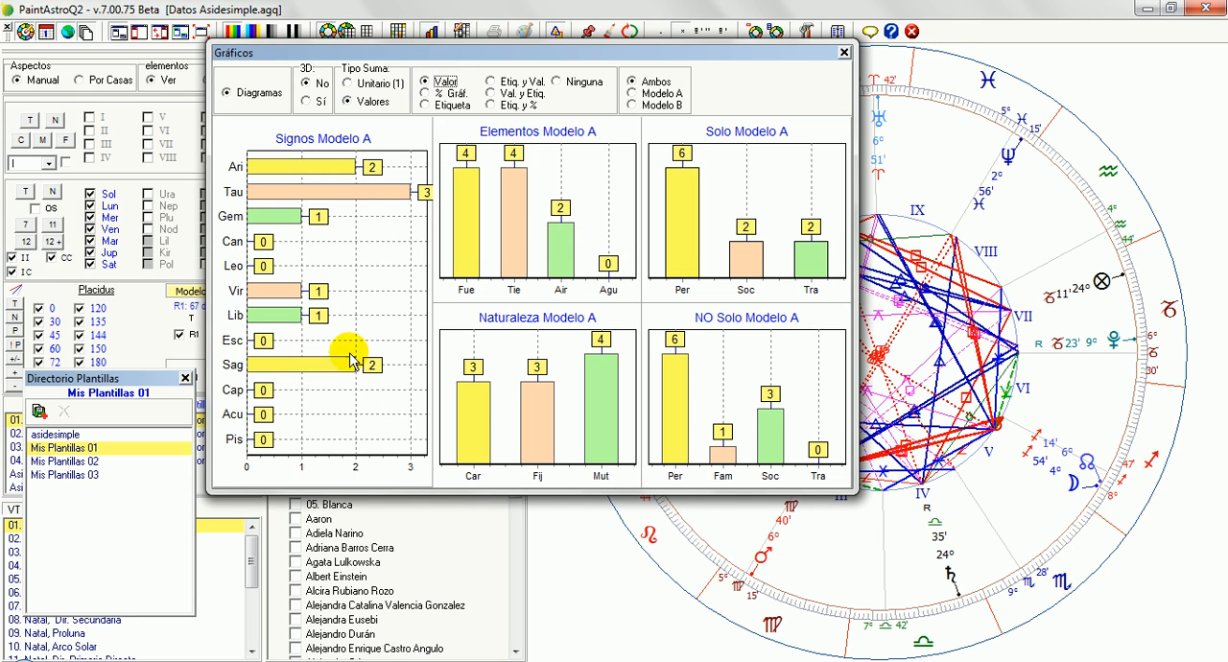
{"action": "left_click", "coordinate": [367, 88]}
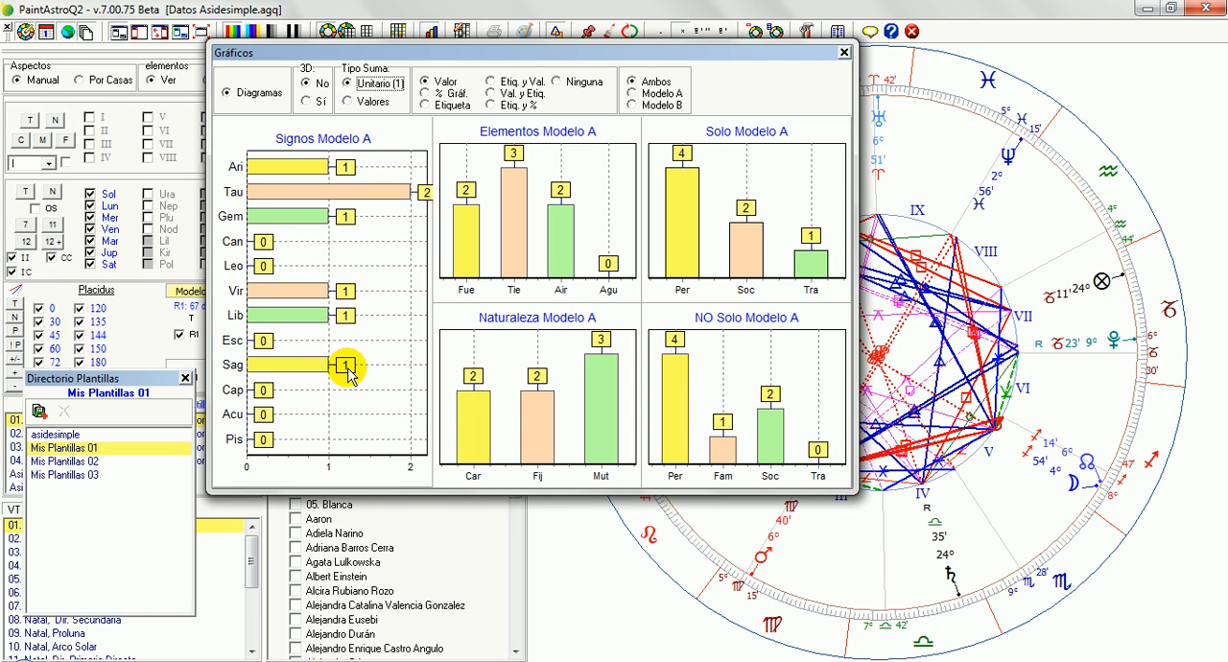
Load the Moderna Asidesimple scoring system in Puntos y Dignidades and sum the diagrams by Valores
{"action": "key", "text": "ctrl+p"}
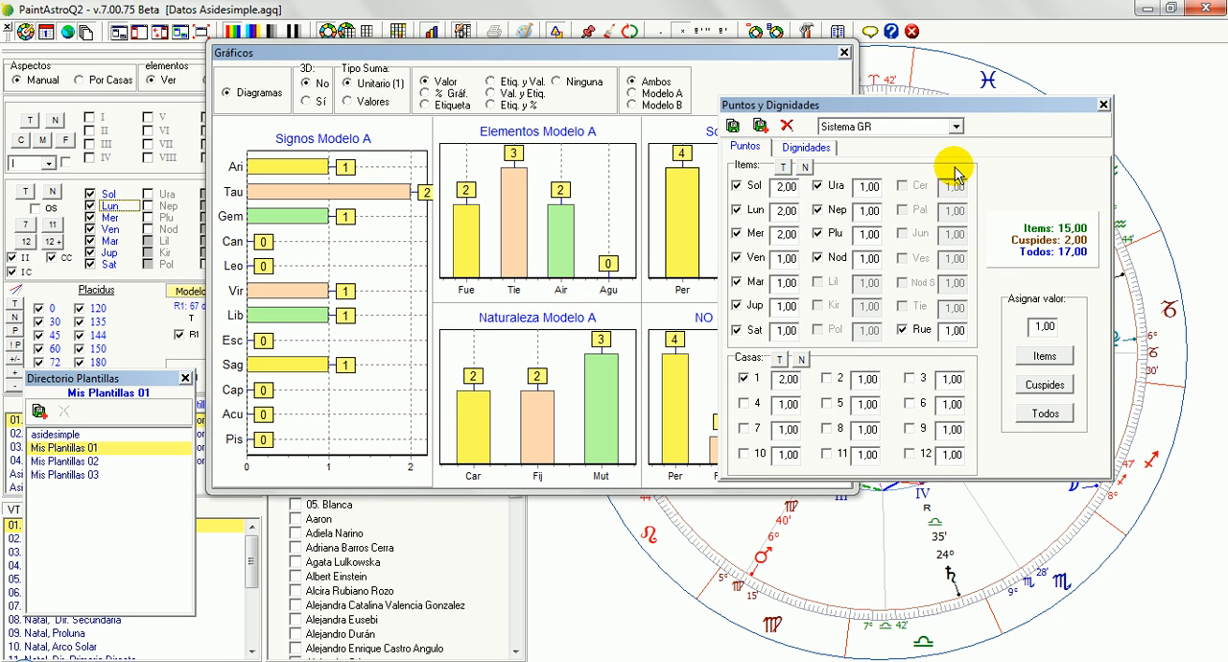
{"action": "left_click", "coordinate": [941, 129]}
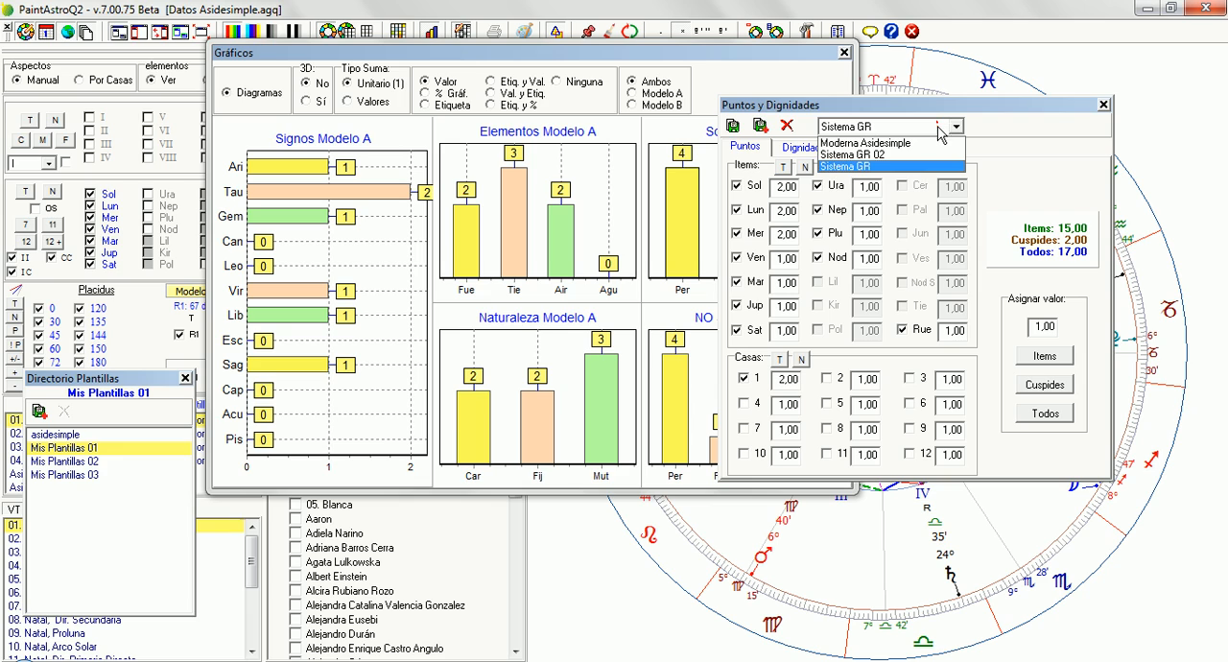
{"action": "left_click", "coordinate": [921, 143]}
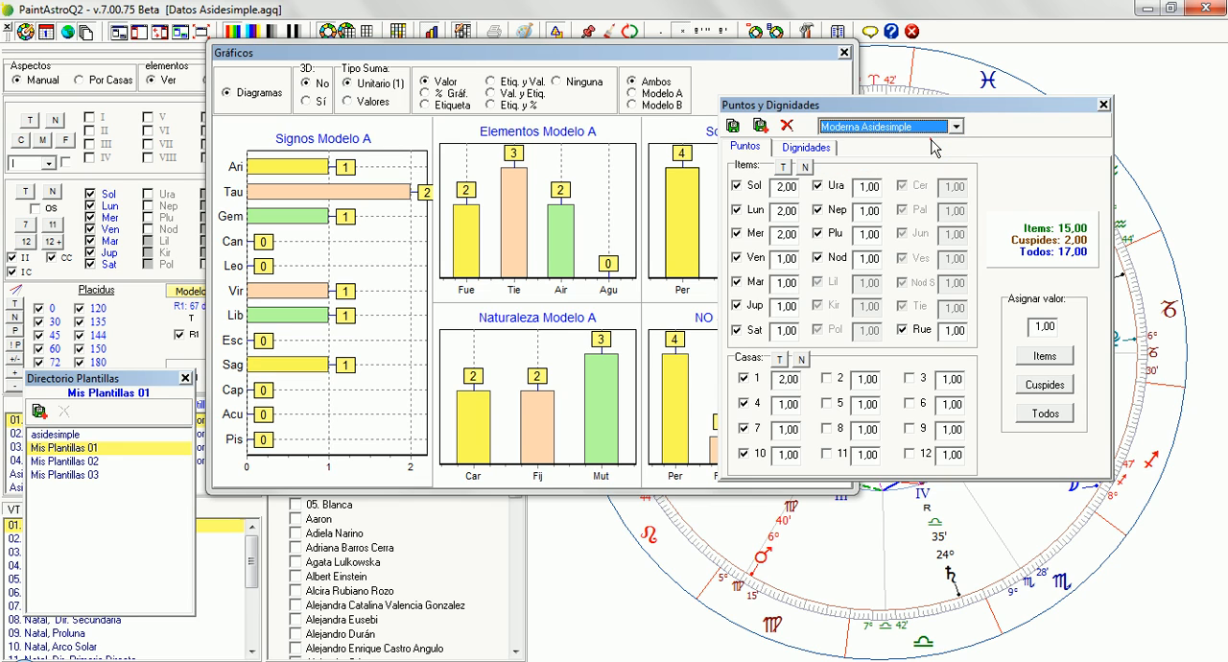
{"action": "left_click", "coordinate": [377, 113]}
{"action": "left_click", "coordinate": [375, 102]}
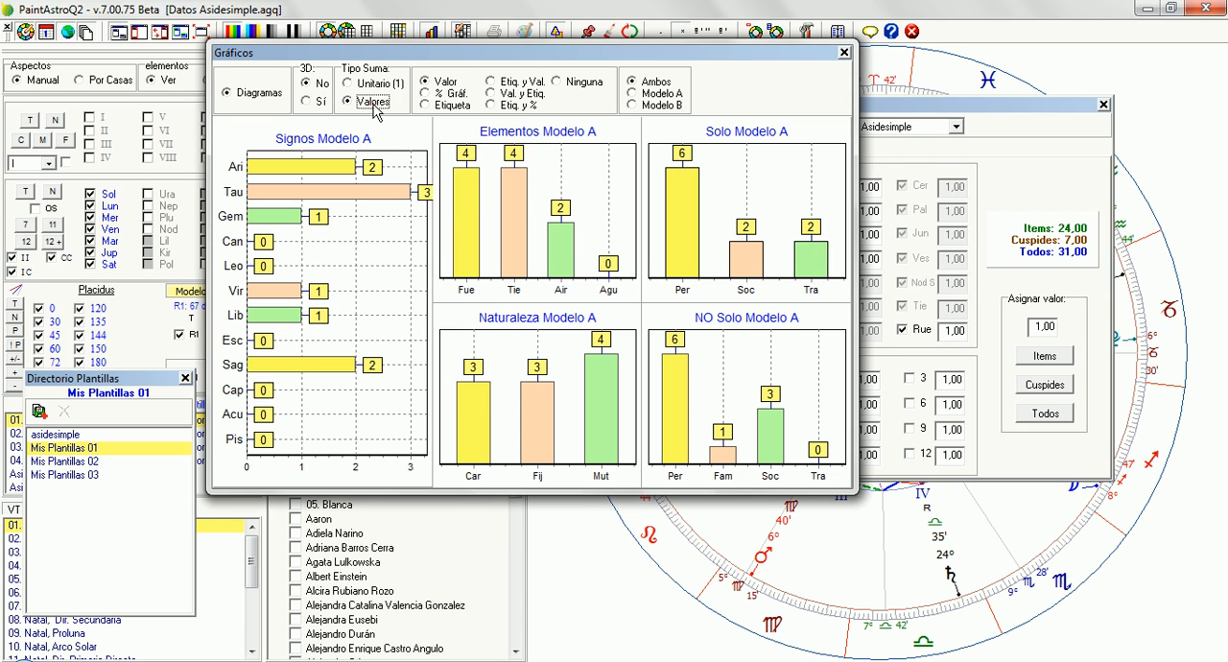
Load Sistema GR 02 and then Sistema GR beside the diagrams to compare how their points affect the bars
{"action": "left_click_drag", "start_coordinate": [940, 109], "coordinate": [1008, 111]}
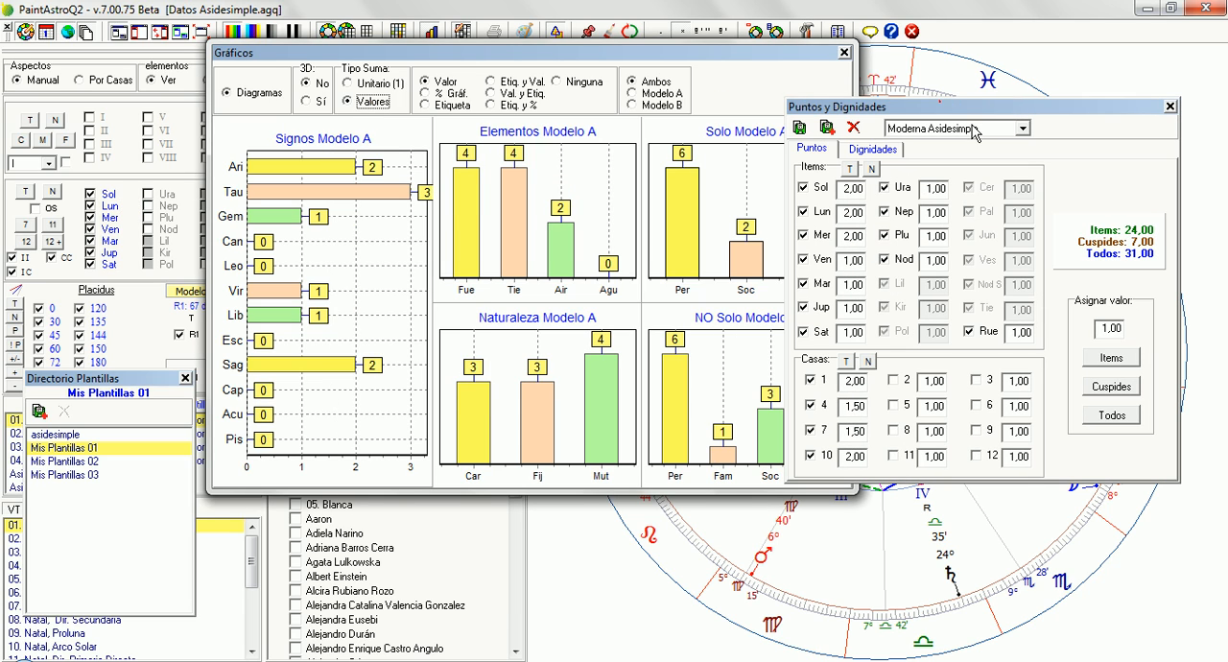
{"action": "left_click", "coordinate": [969, 130]}
{"action": "left_click", "coordinate": [960, 157]}
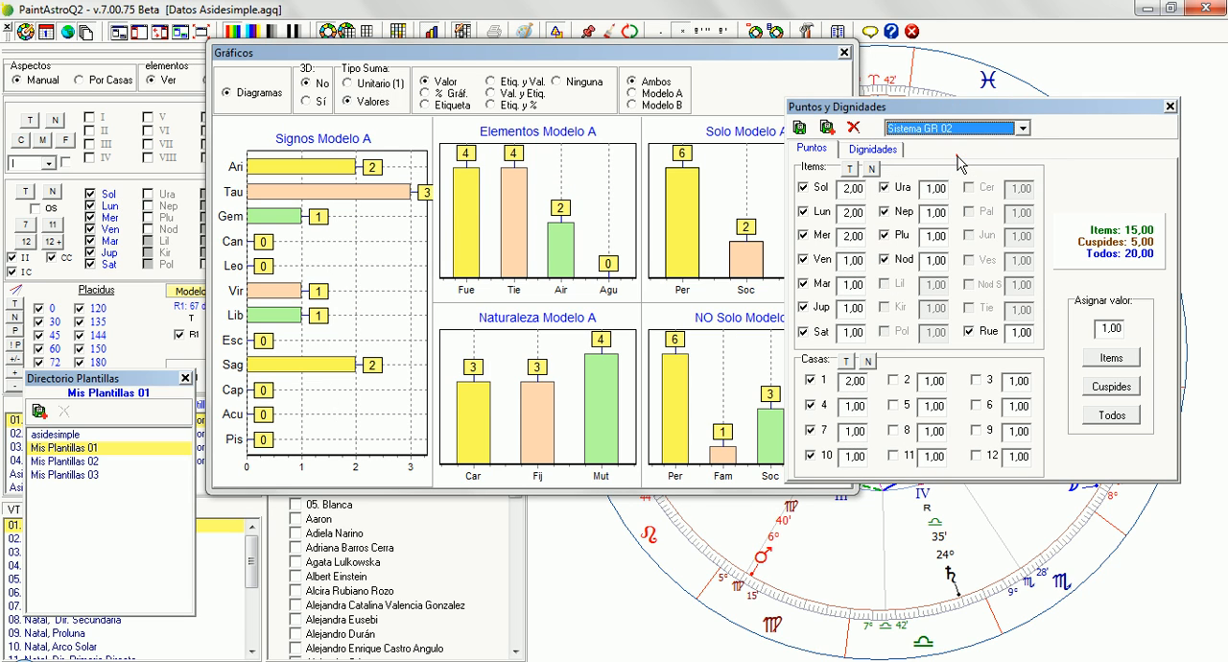
{"action": "left_click", "coordinate": [955, 128]}
{"action": "left_click", "coordinate": [943, 171]}
Switch the template directory to asidesimple and compare the diagrams under the Antigua and Moderna Asidesimple scoring systems
{"action": "left_click", "coordinate": [111, 435]}
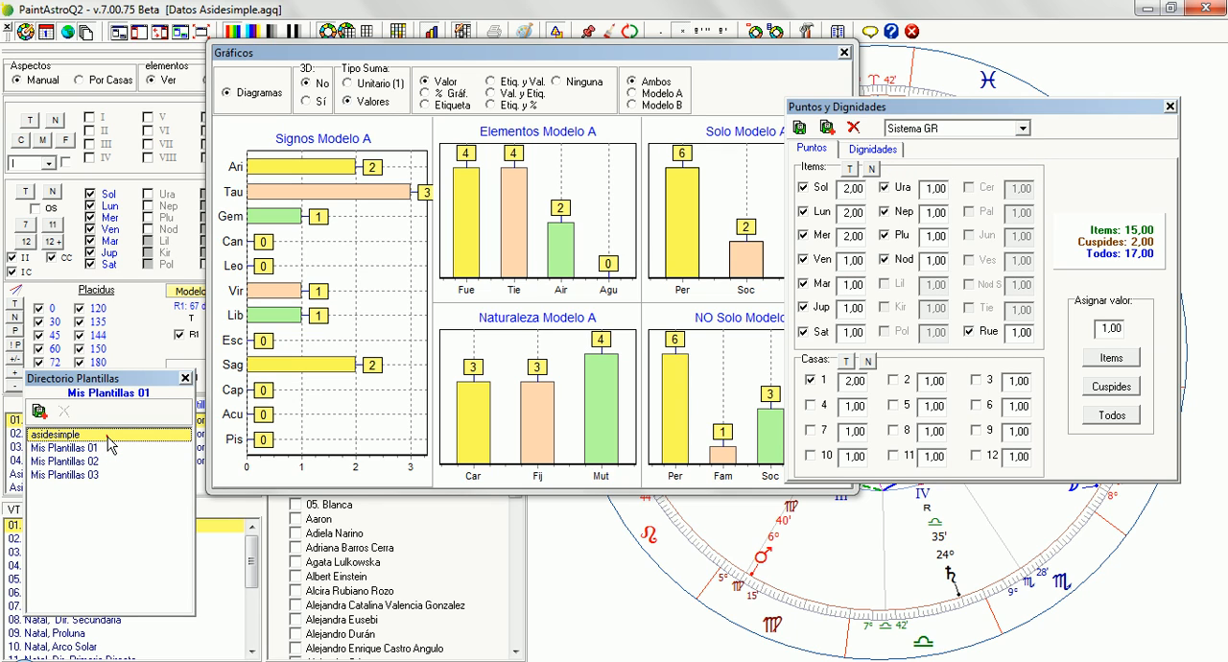
{"action": "left_click", "coordinate": [971, 128]}
{"action": "left_click", "coordinate": [971, 142]}
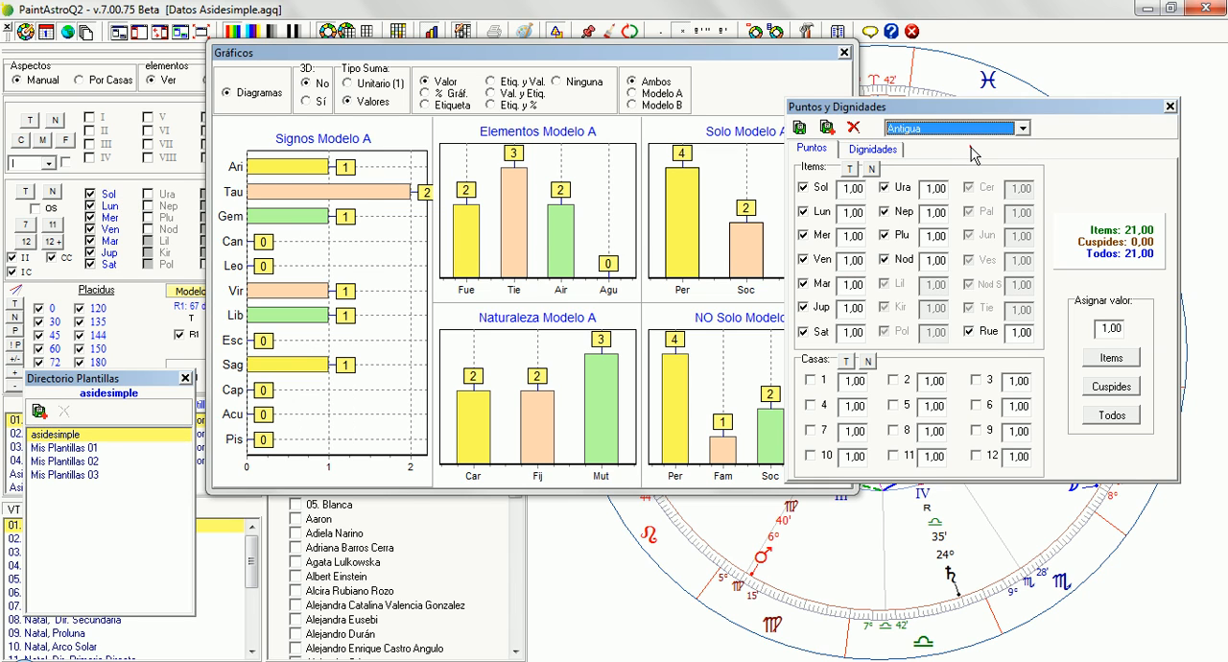
{"action": "left_click", "coordinate": [972, 129]}
{"action": "left_click", "coordinate": [963, 156]}
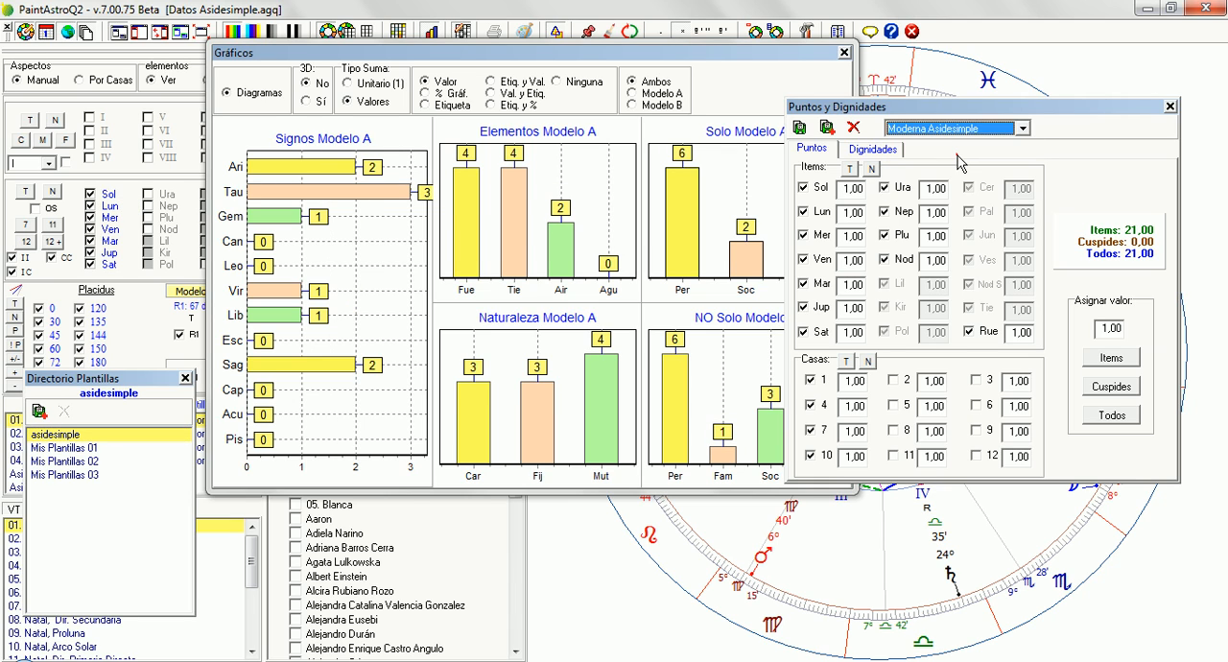
Compare the diagrams under the Moderna y Antigua and Moderna scoring systems, finishing with Sistema GR loaded
{"action": "left_click", "coordinate": [968, 129]}
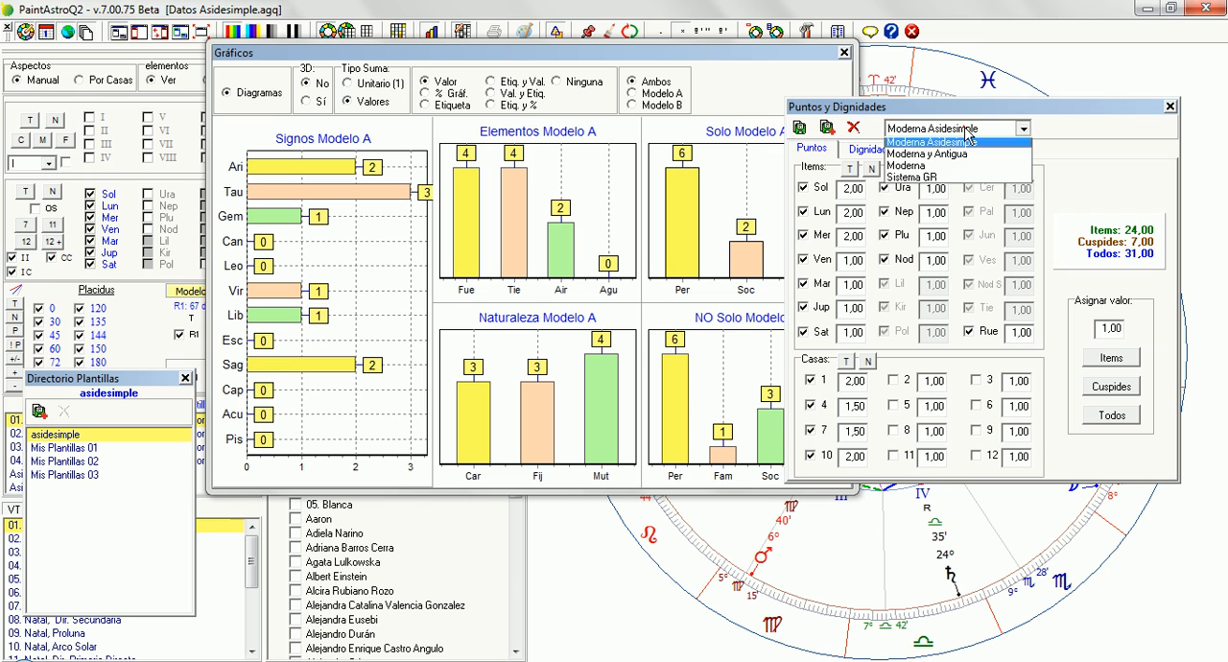
{"action": "left_click", "coordinate": [958, 184]}
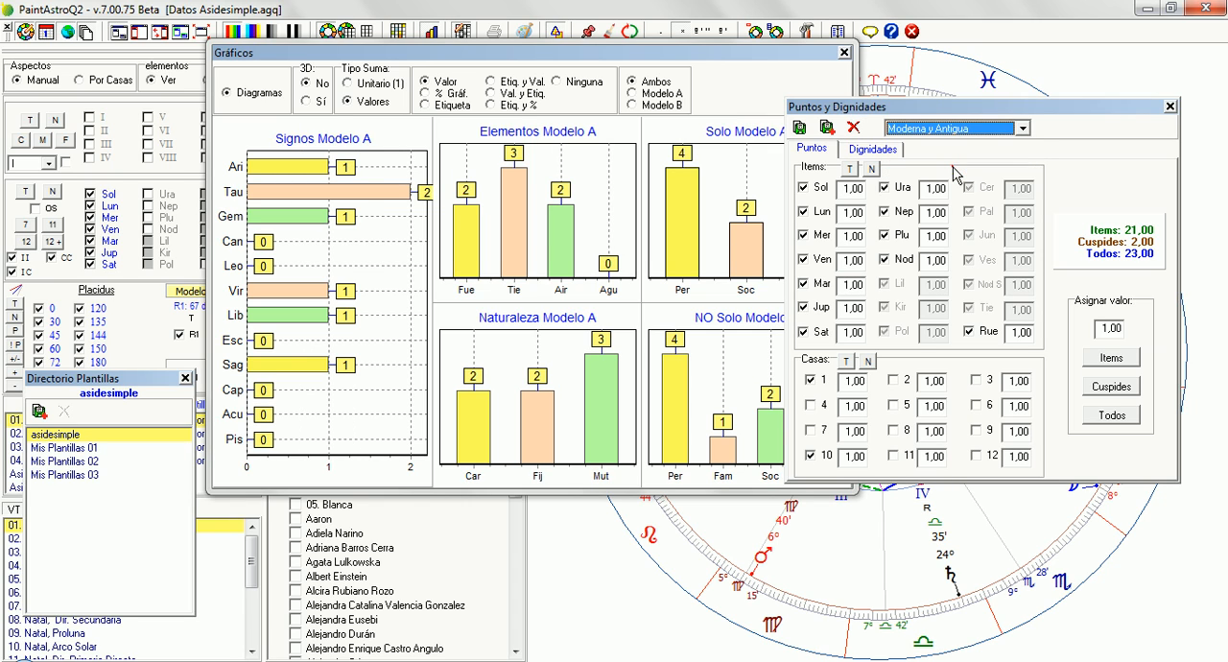
{"action": "left_click", "coordinate": [938, 131]}
{"action": "left_click", "coordinate": [938, 181]}
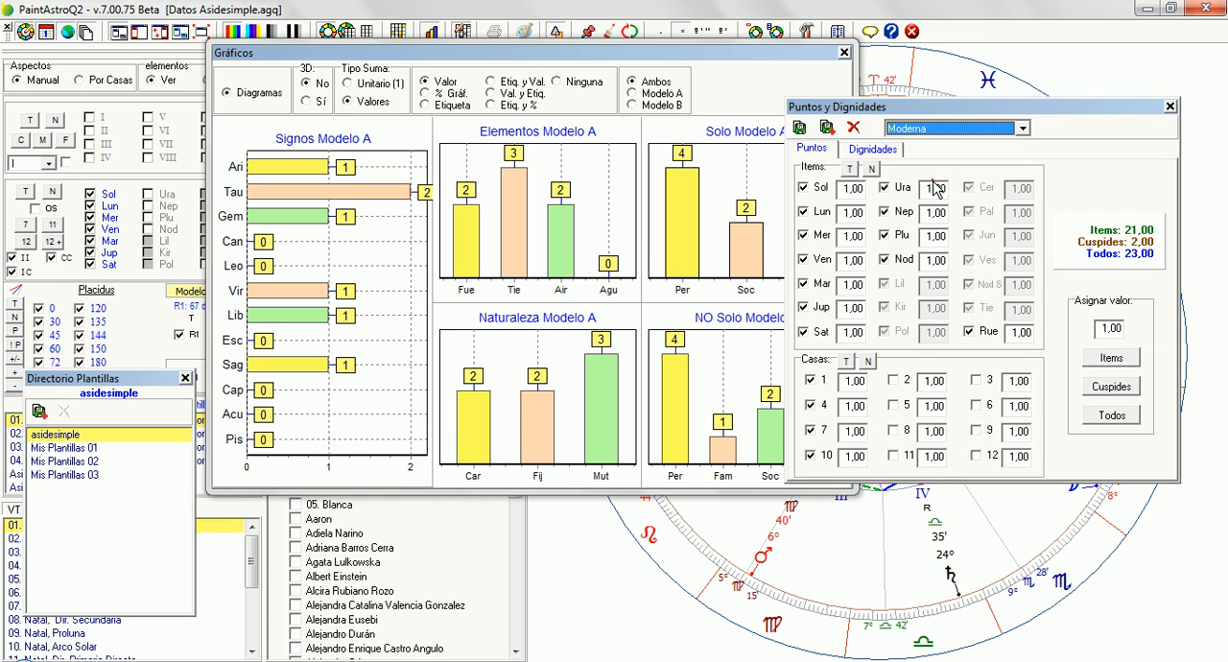
{"action": "left_click", "coordinate": [942, 135]}
{"action": "left_click", "coordinate": [938, 191]}
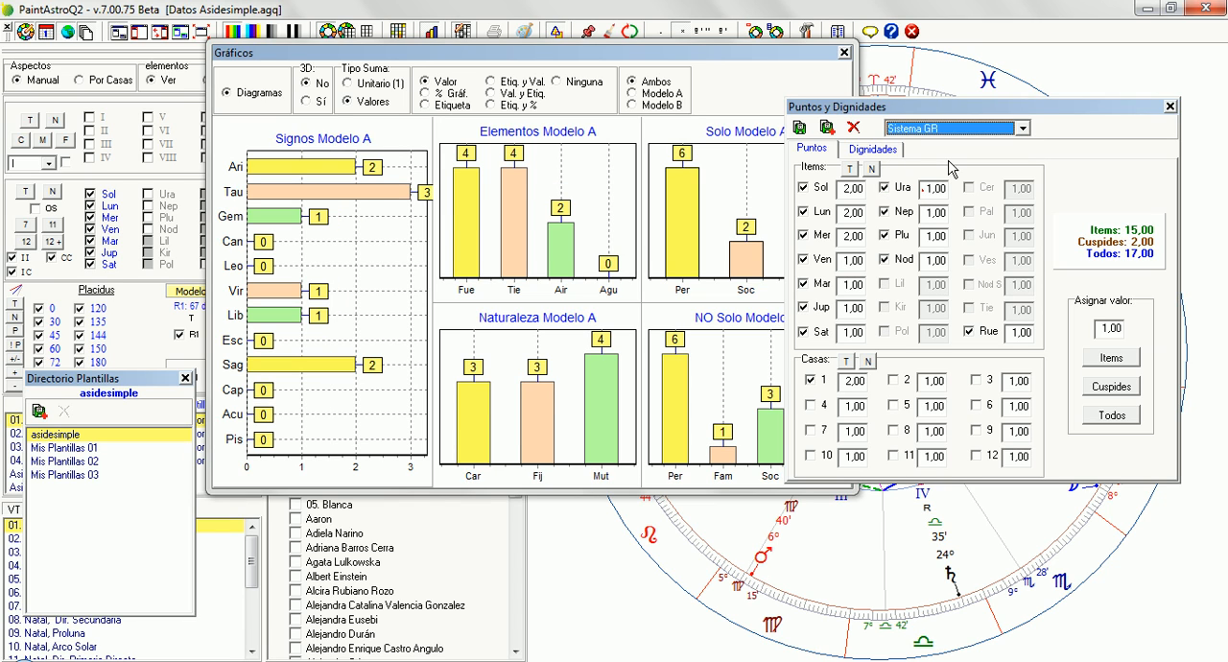
{"action": "left_click", "coordinate": [949, 163]}
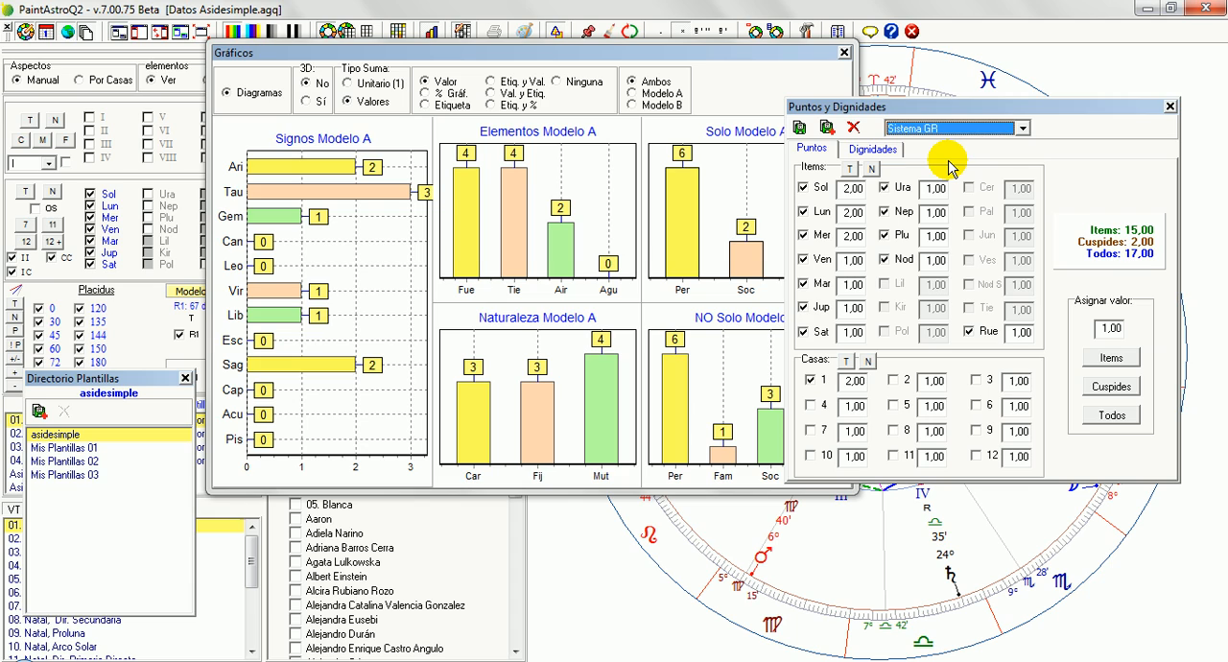